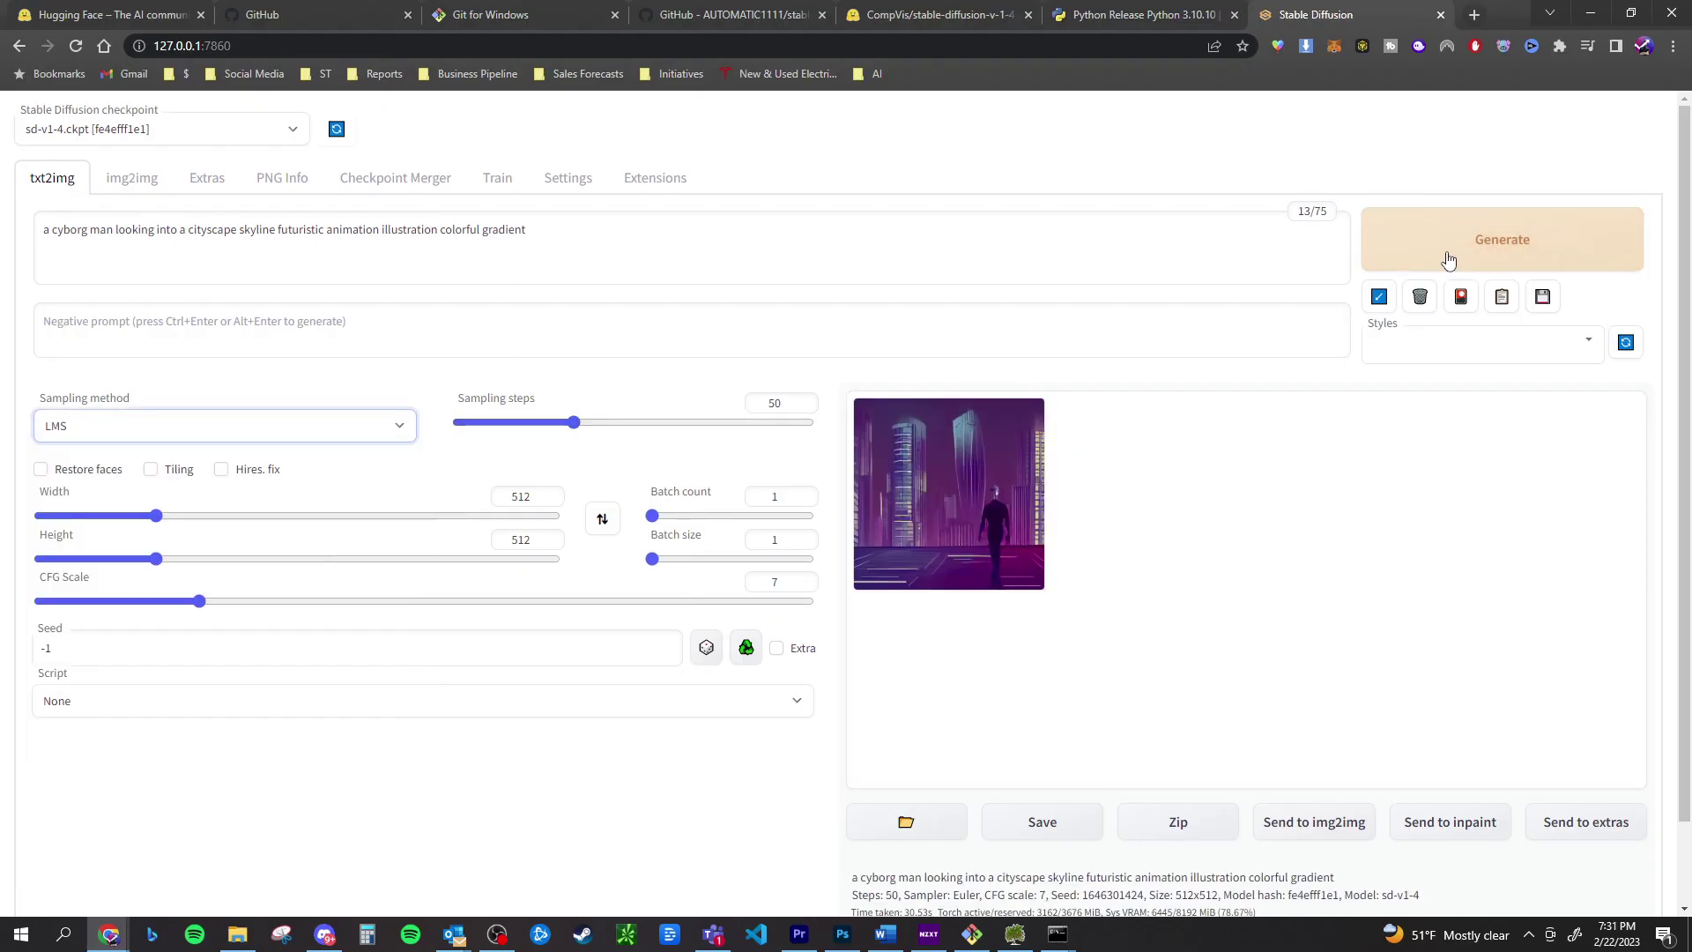
Step: Bring up the Git for Windows page in Chrome alongside the Git Bash terminal
{"action": "left_click", "coordinate": [1446, 257]}
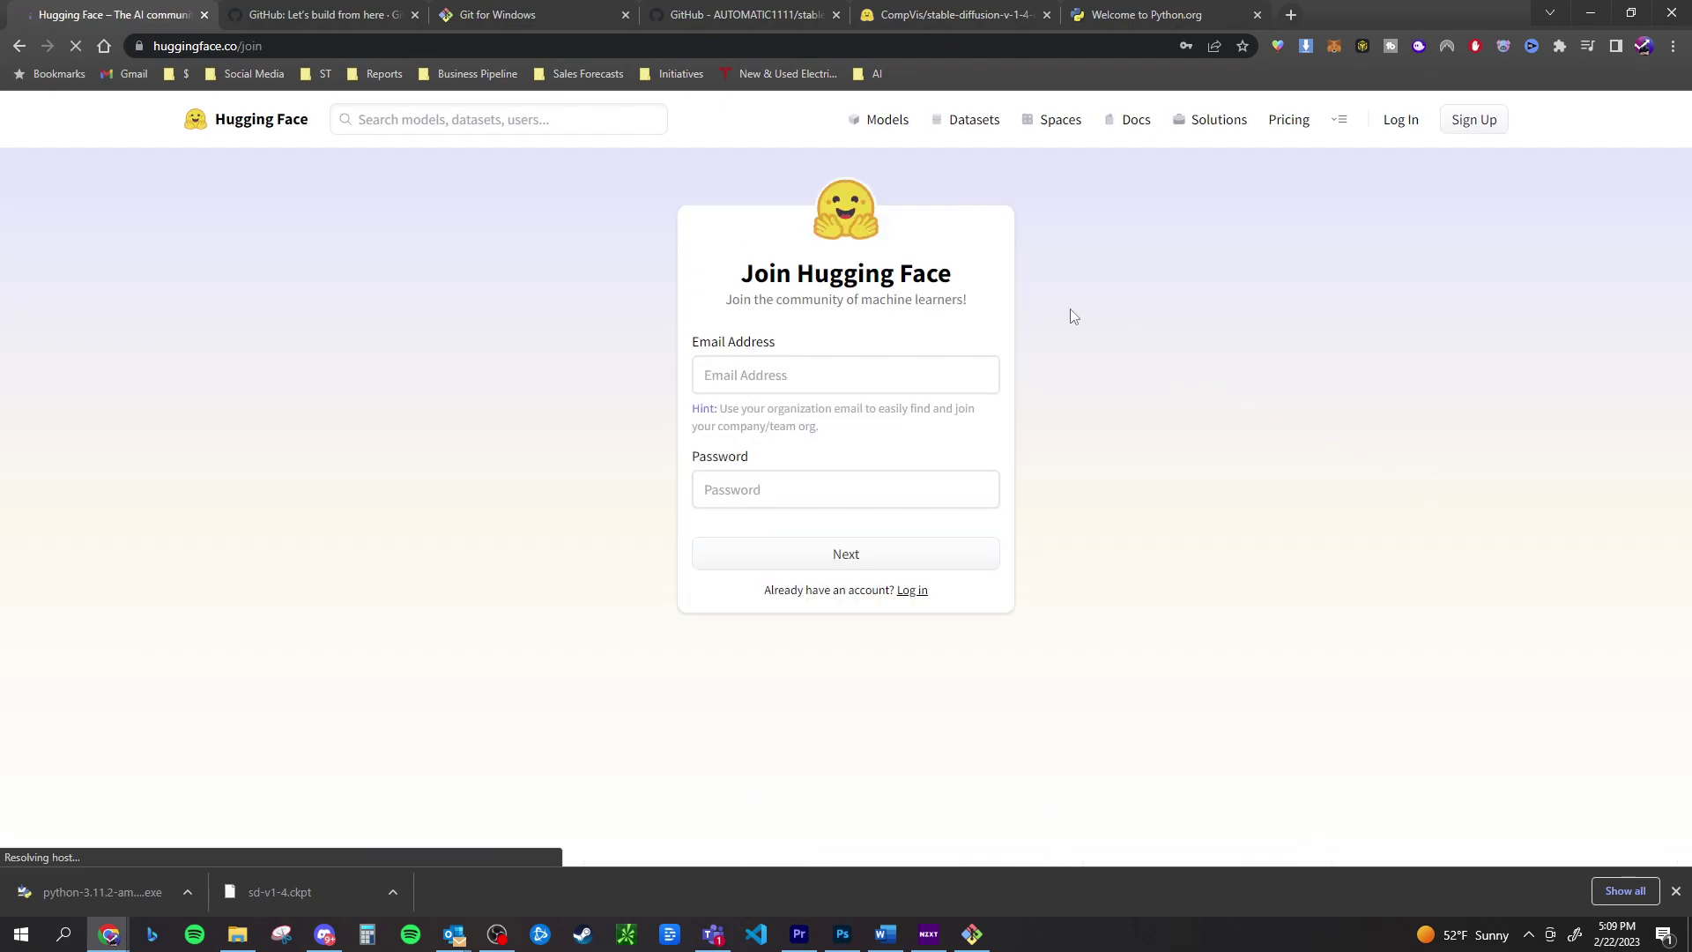
{"action": "left_click", "coordinate": [341, 19]}
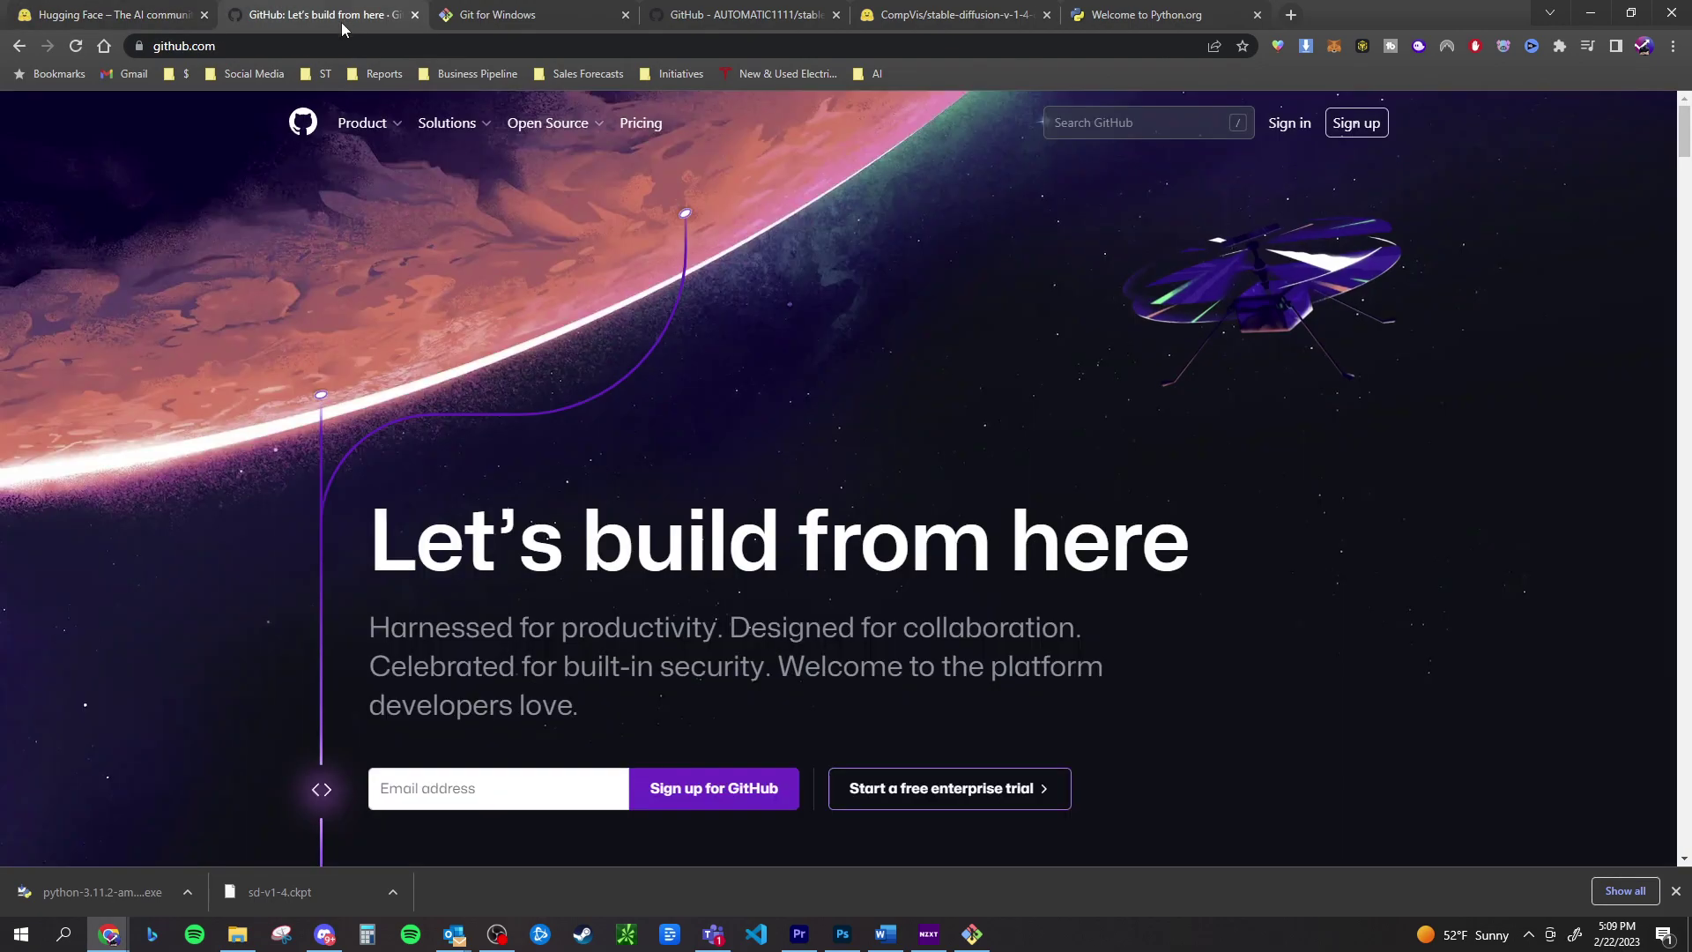
{"action": "key", "text": "ctrl+Tab"}
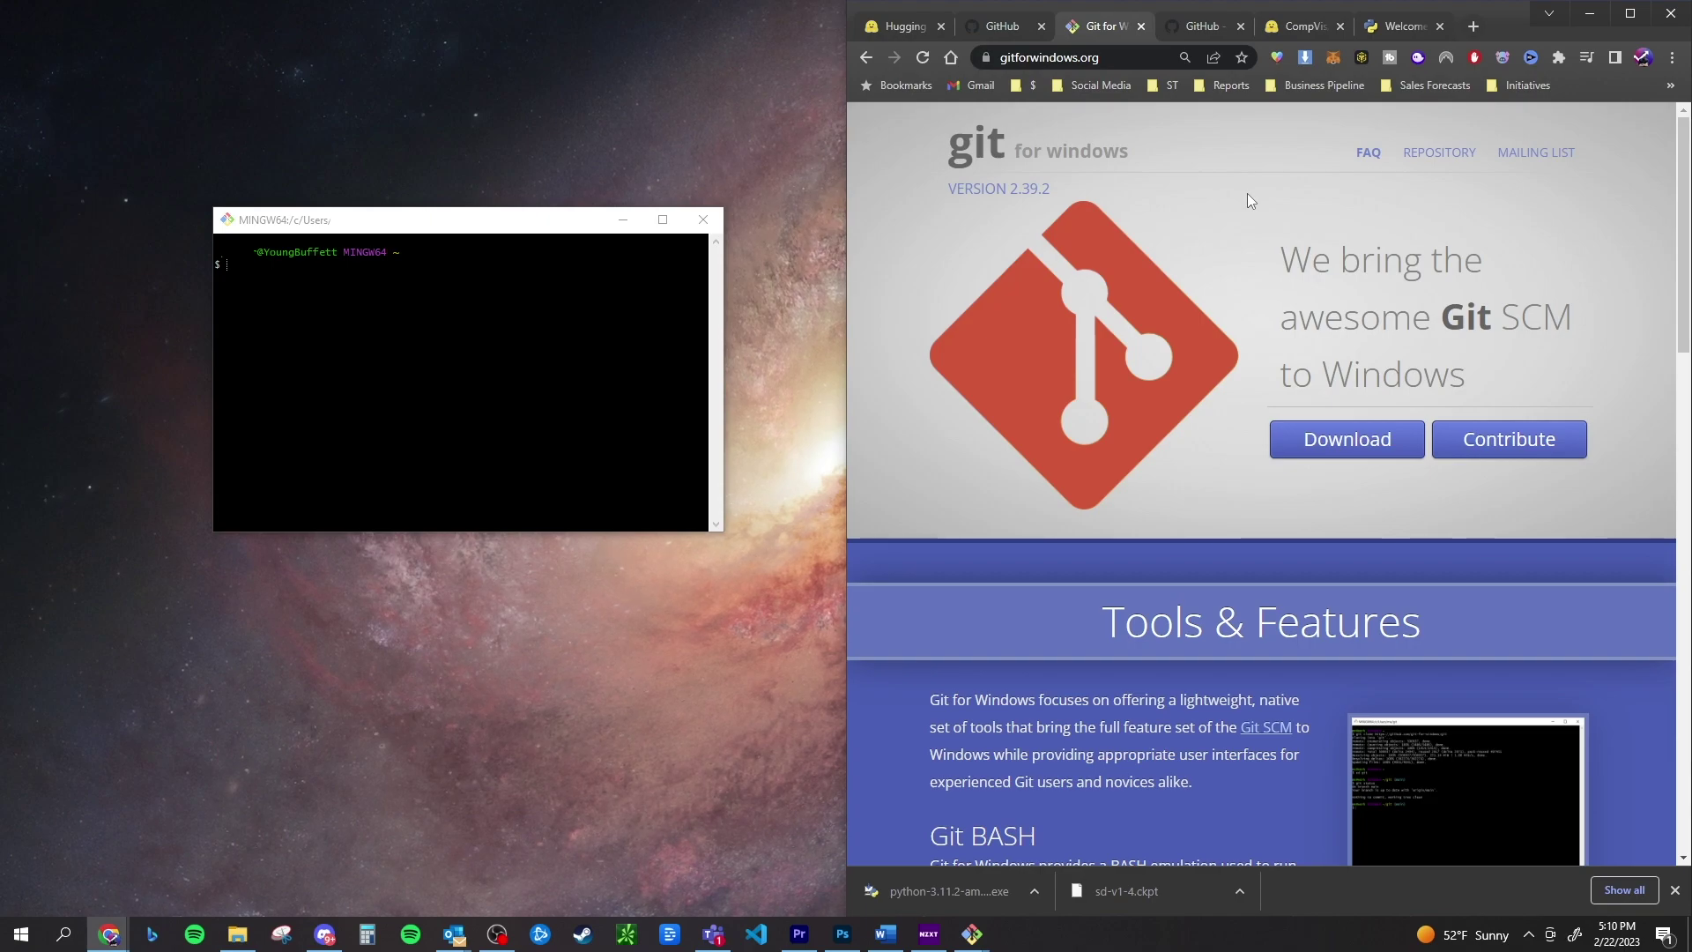
Step: Create a new folder named AI on the Z: drive in File Explorer
{"action": "left_click", "coordinate": [237, 933]}
{"action": "key", "text": "super+Right"}
{"action": "left_click", "coordinate": [1320, 537]}
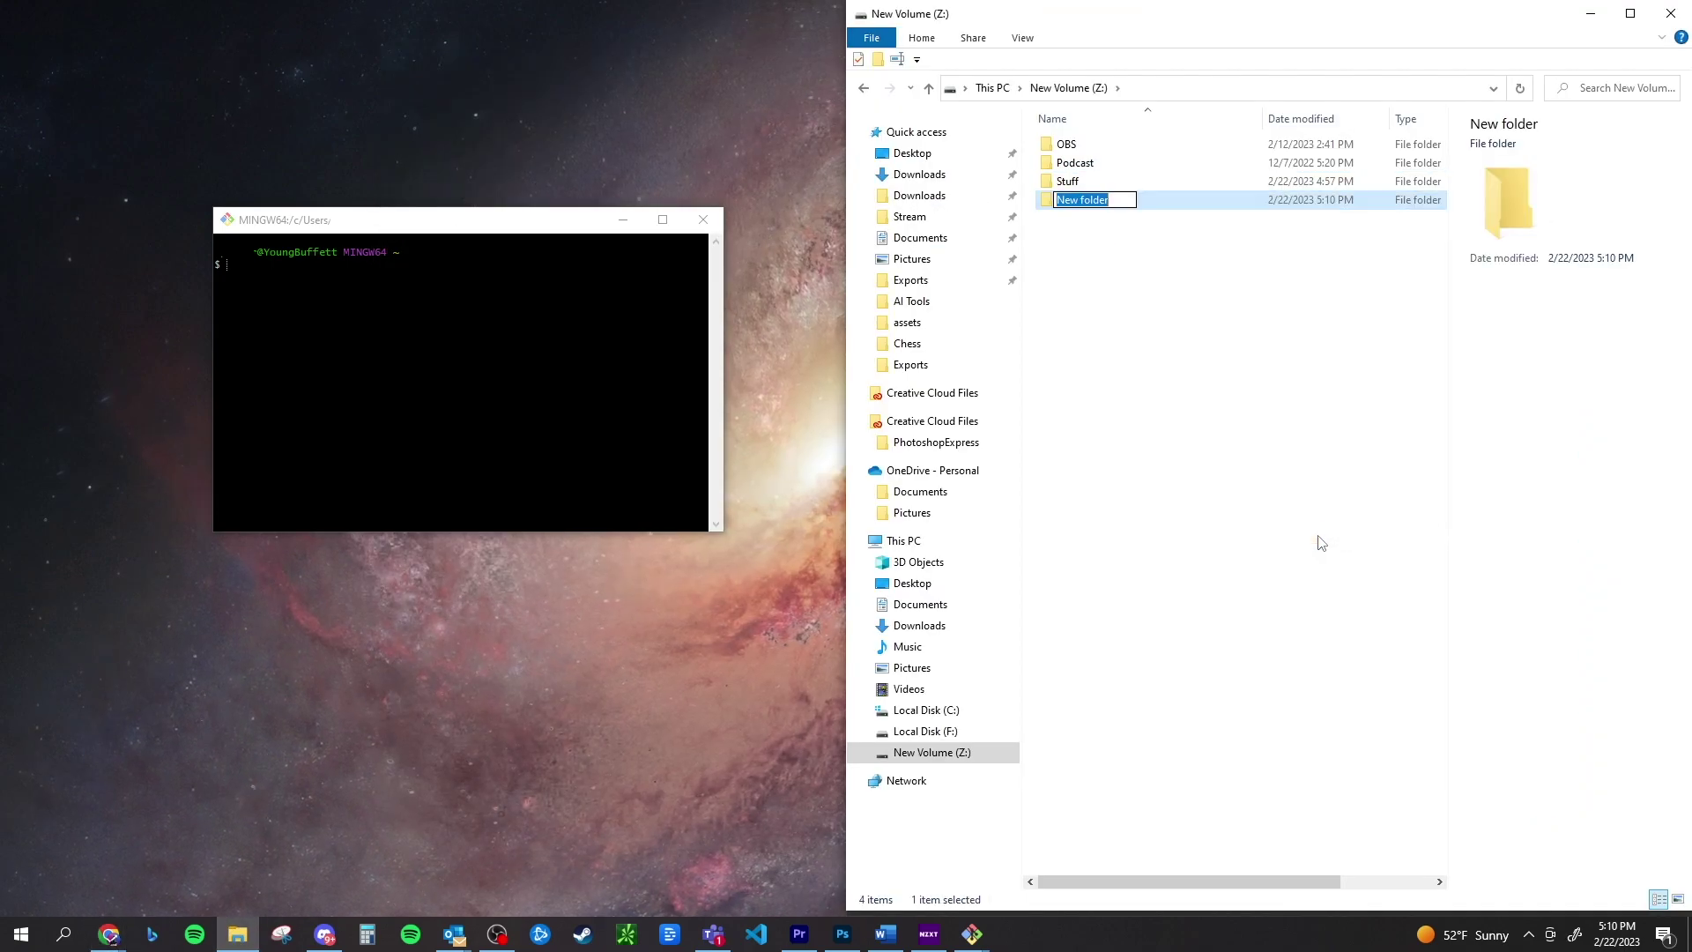
{"action": "type", "text": "AI"}
{"action": "key", "text": "Return"}
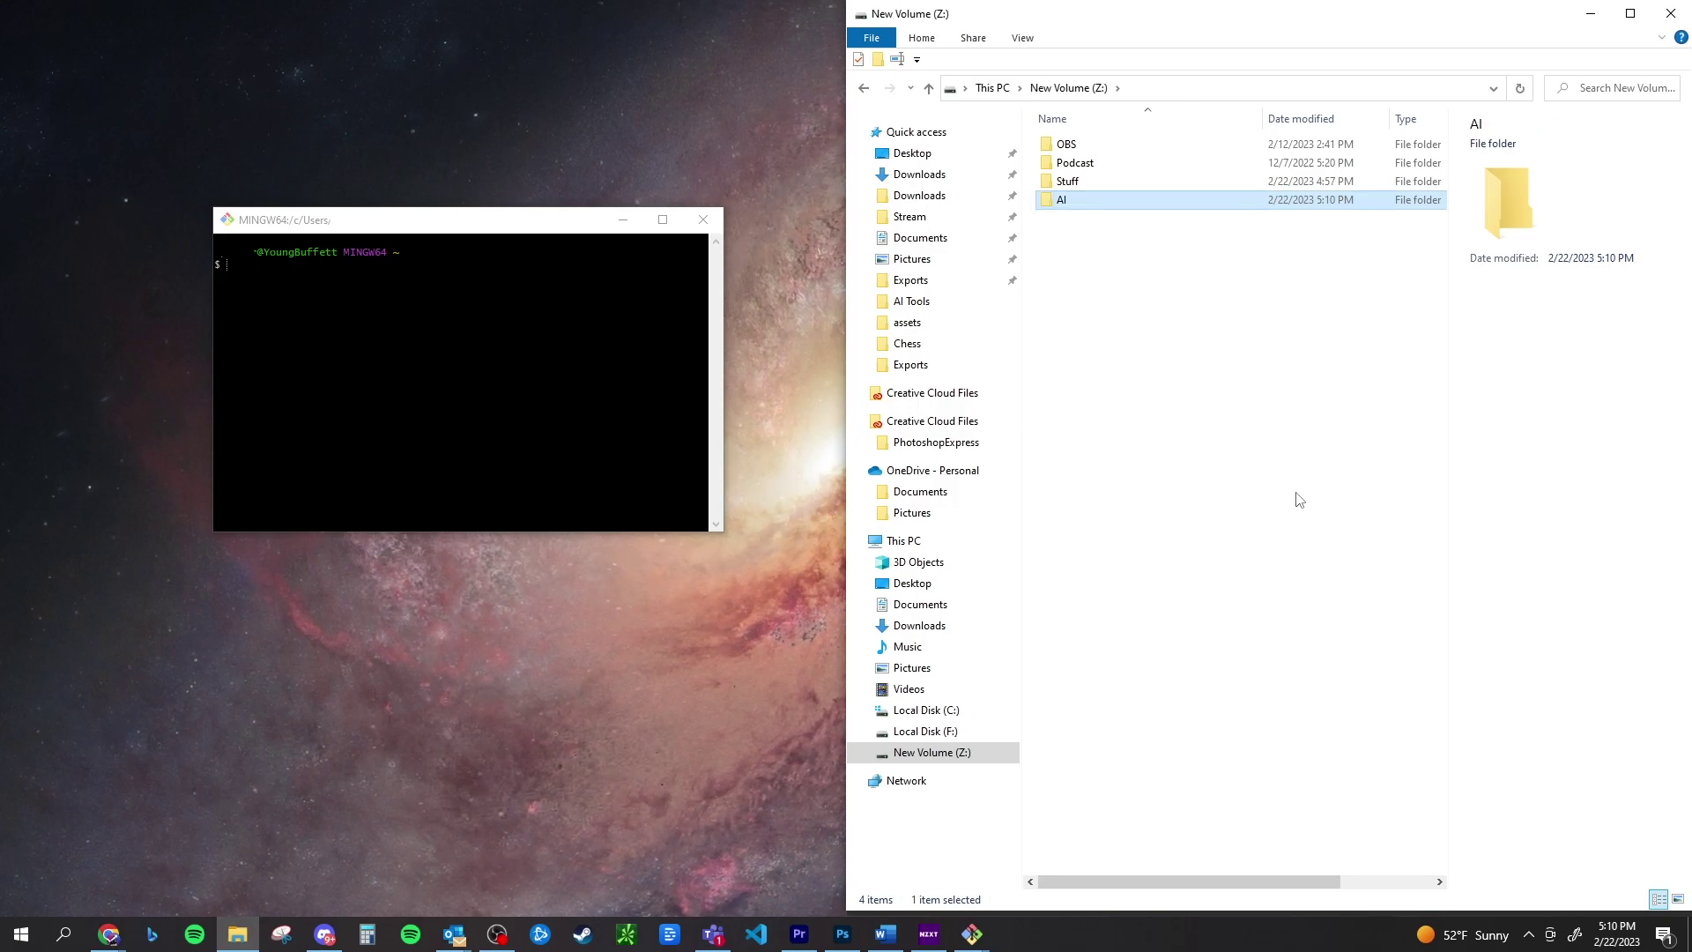
Step: Copy the AI folder and paste its /z/AI path into Git Bash
{"action": "right_click", "coordinate": [1060, 203]}
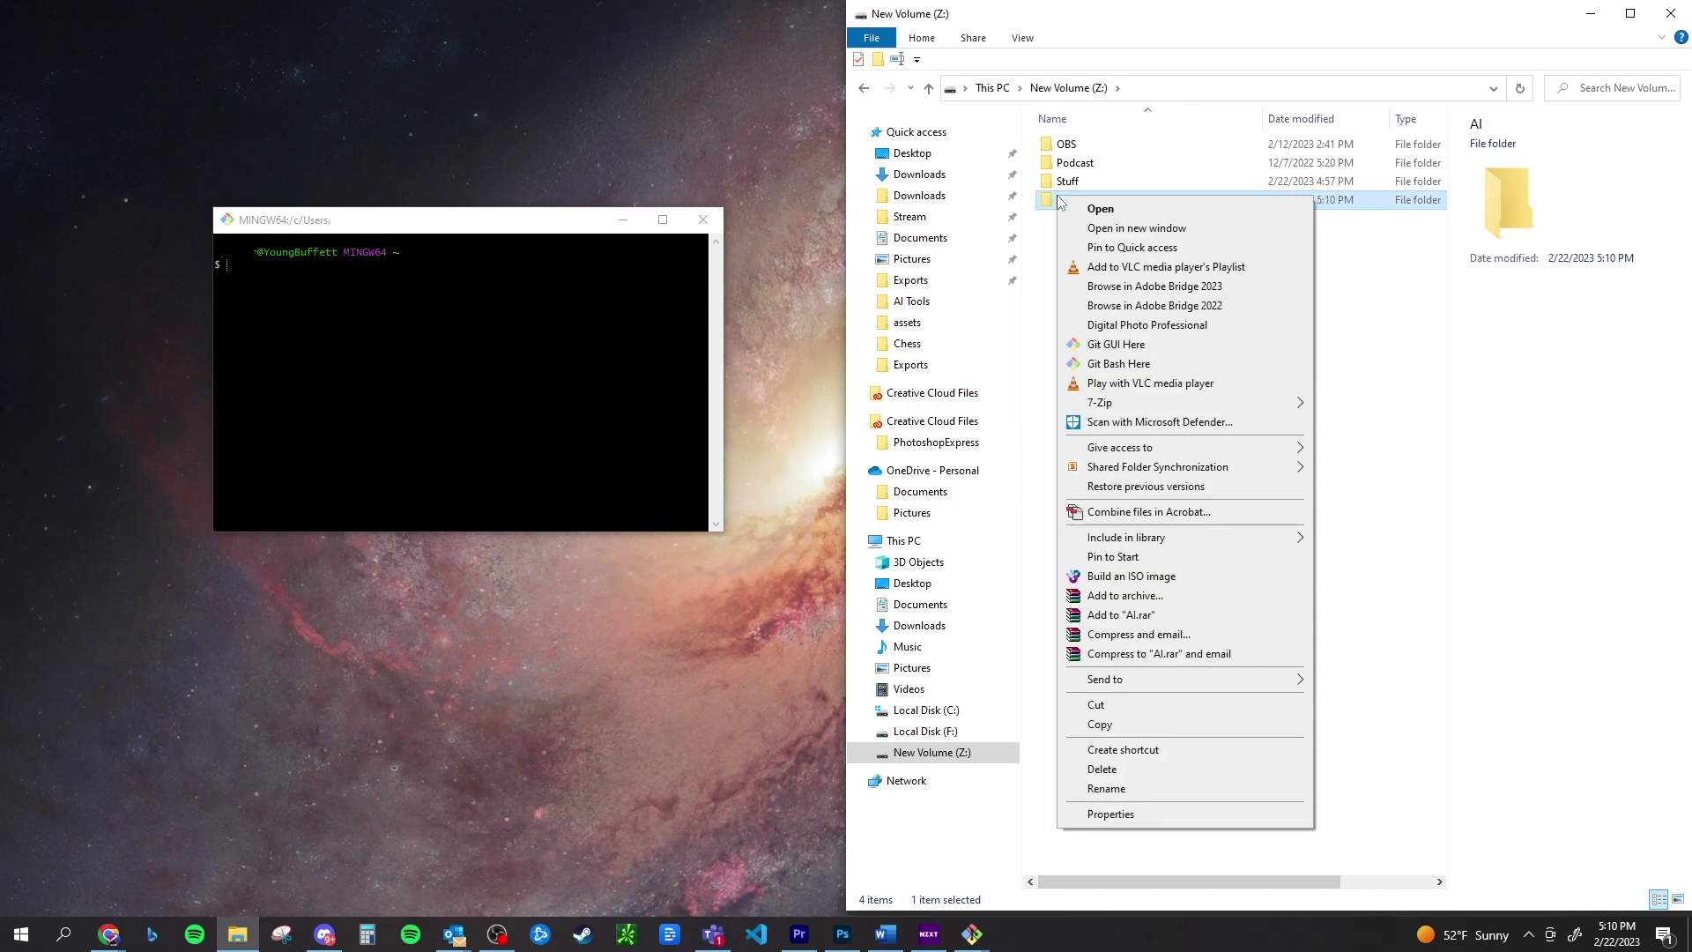
{"action": "left_click", "coordinate": [1097, 725]}
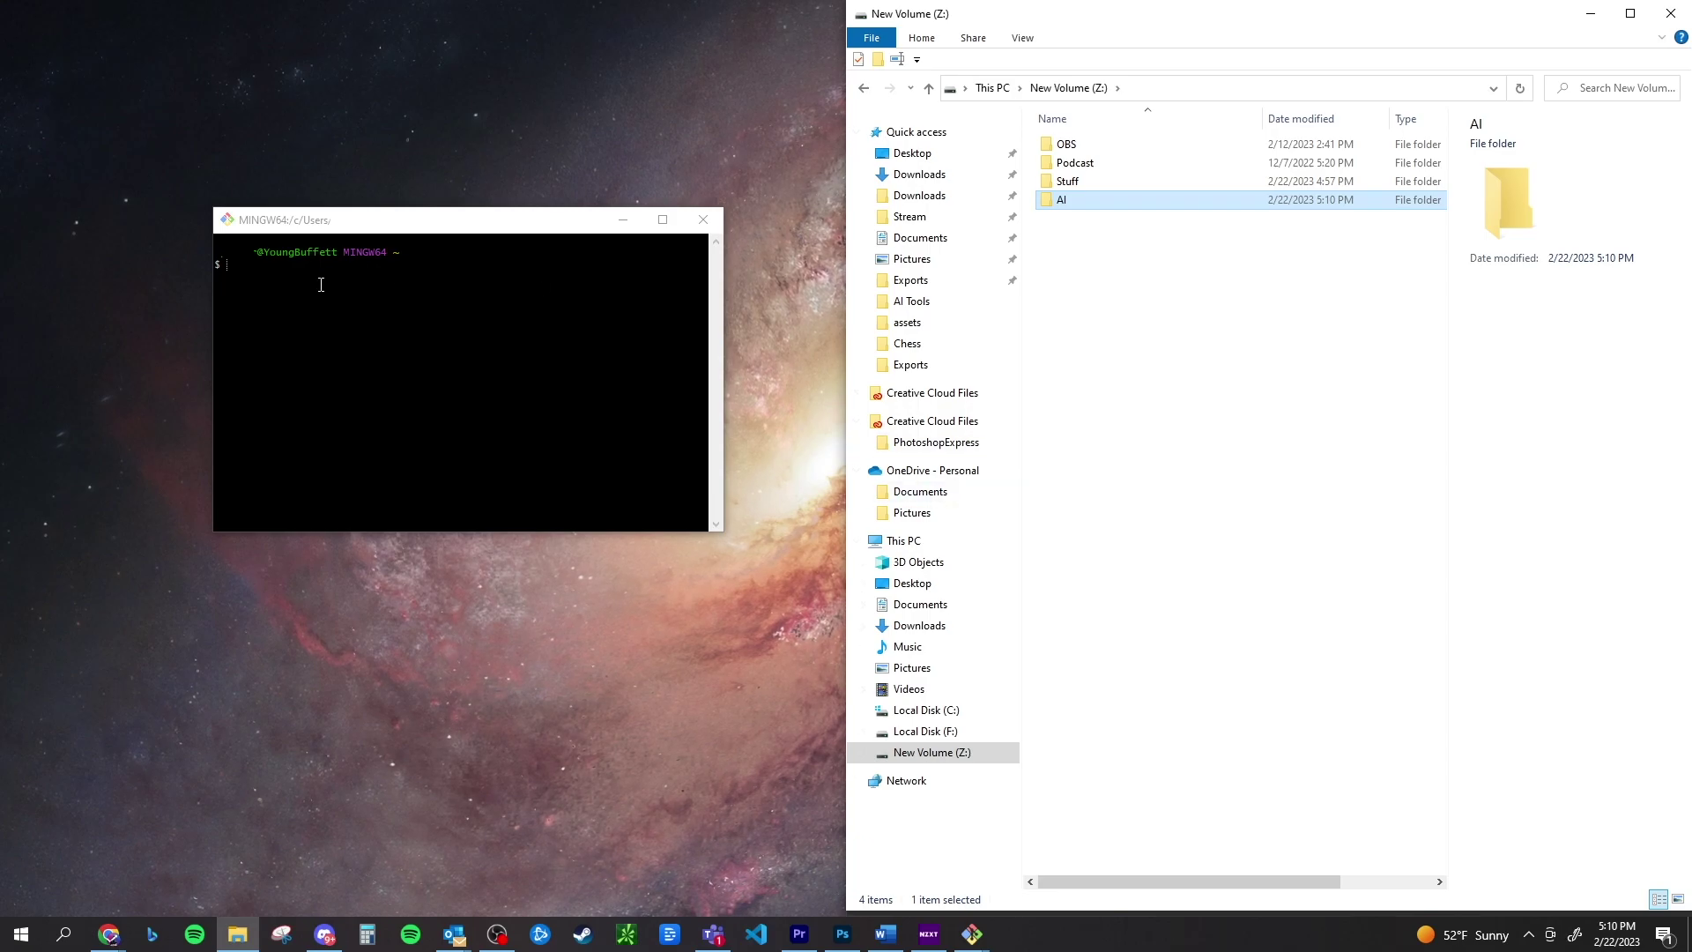
{"action": "left_click", "coordinate": [250, 267]}
{"action": "right_click", "coordinate": [231, 263]}
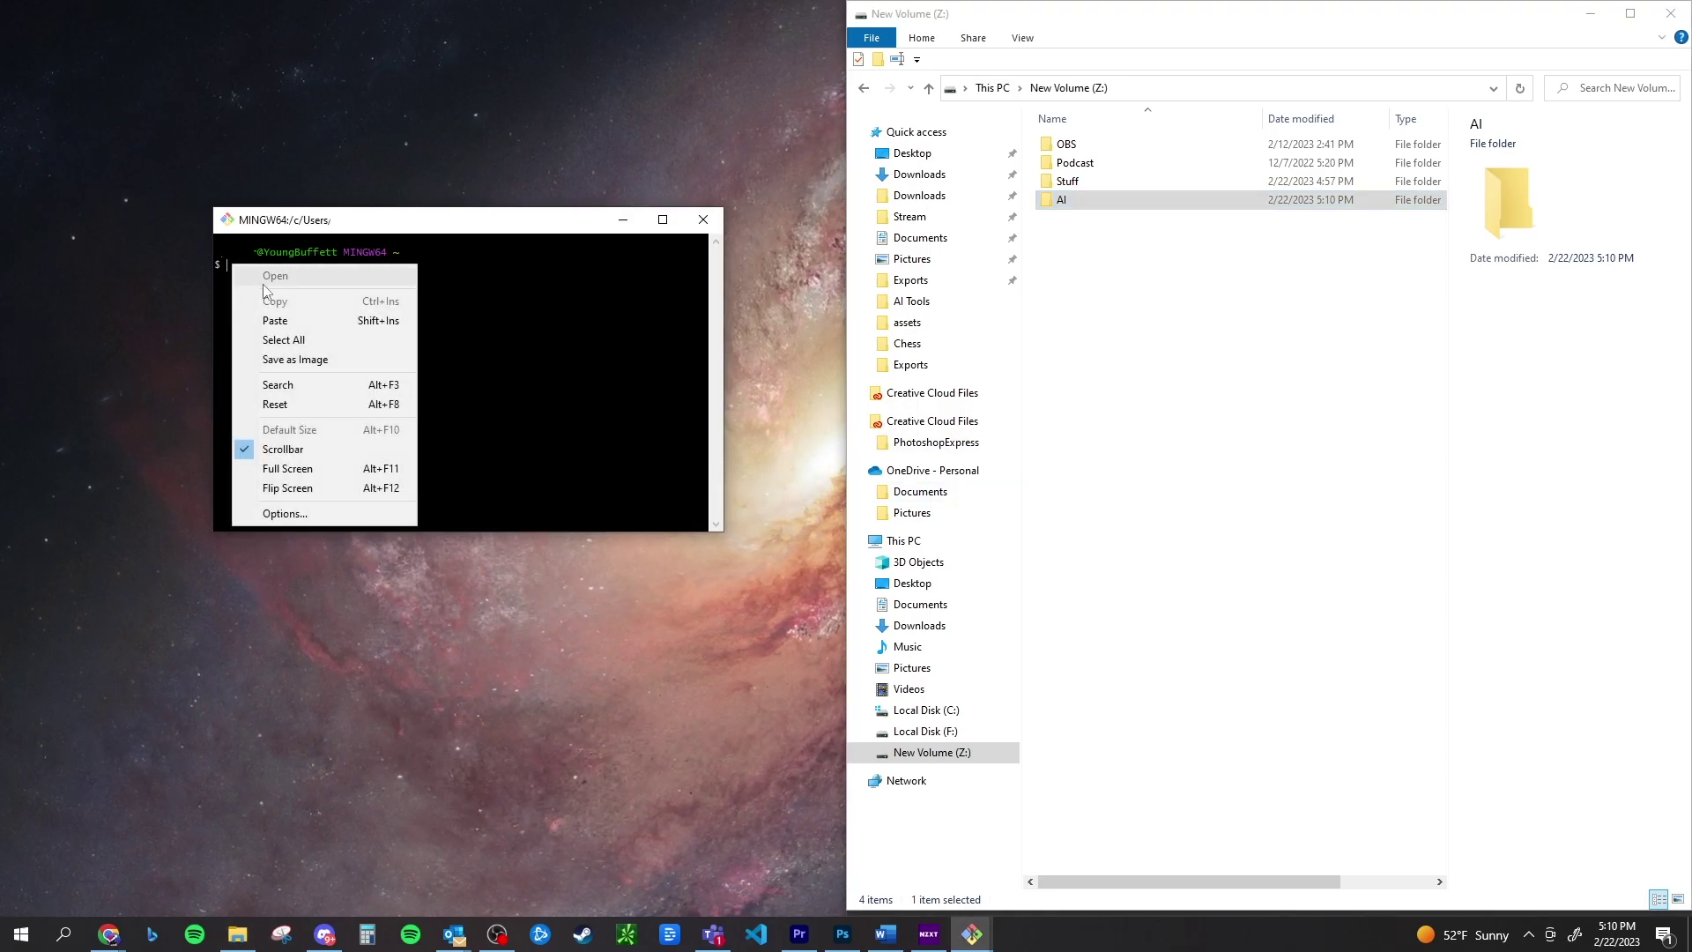
{"action": "left_click", "coordinate": [314, 319]}
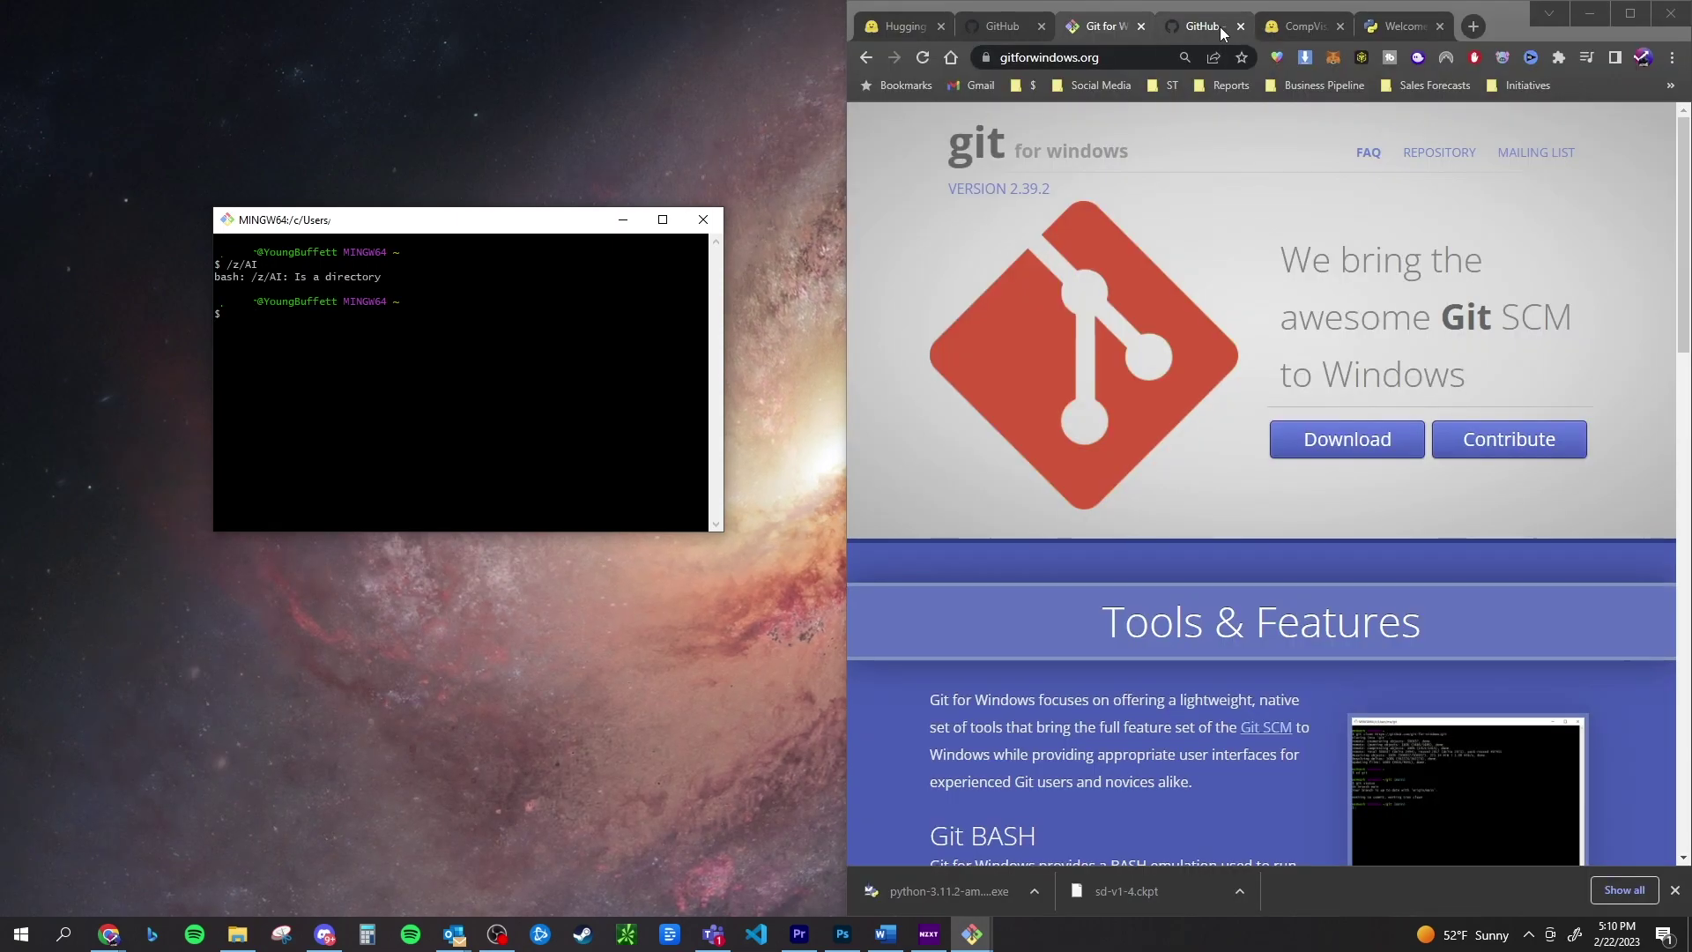
Step: Copy the stable-diffusion-webui HTTPS URL from GitHub and git clone it in Git Bash
{"action": "left_click", "coordinate": [1220, 27]}
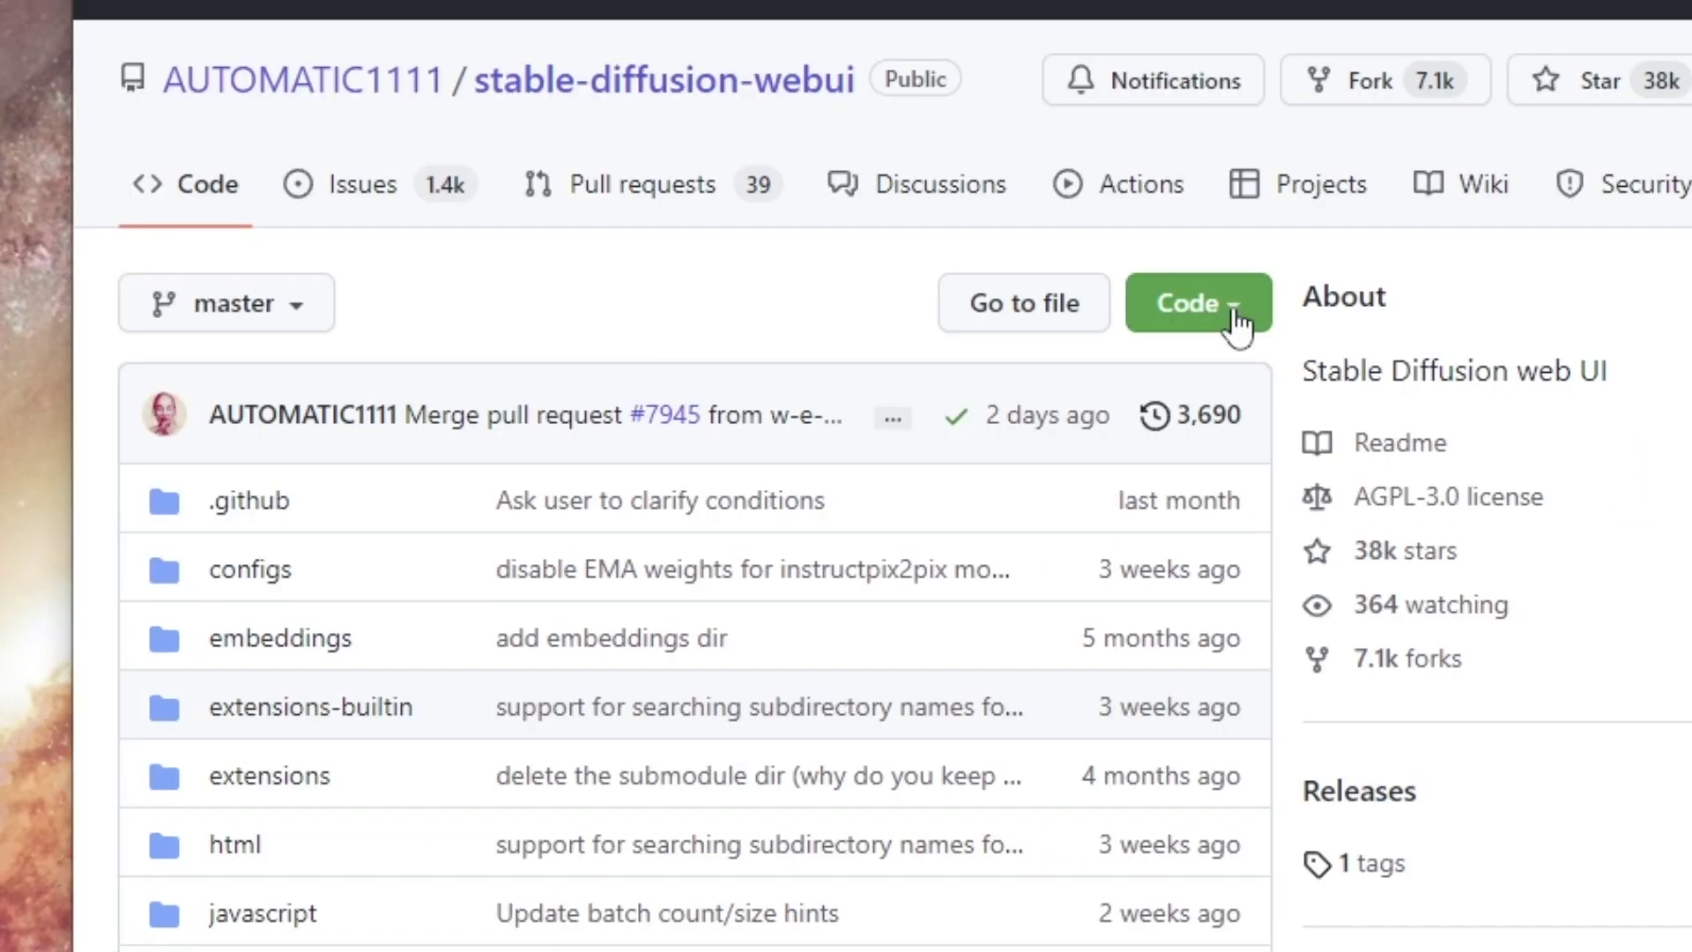
{"action": "left_click", "coordinate": [1234, 309]}
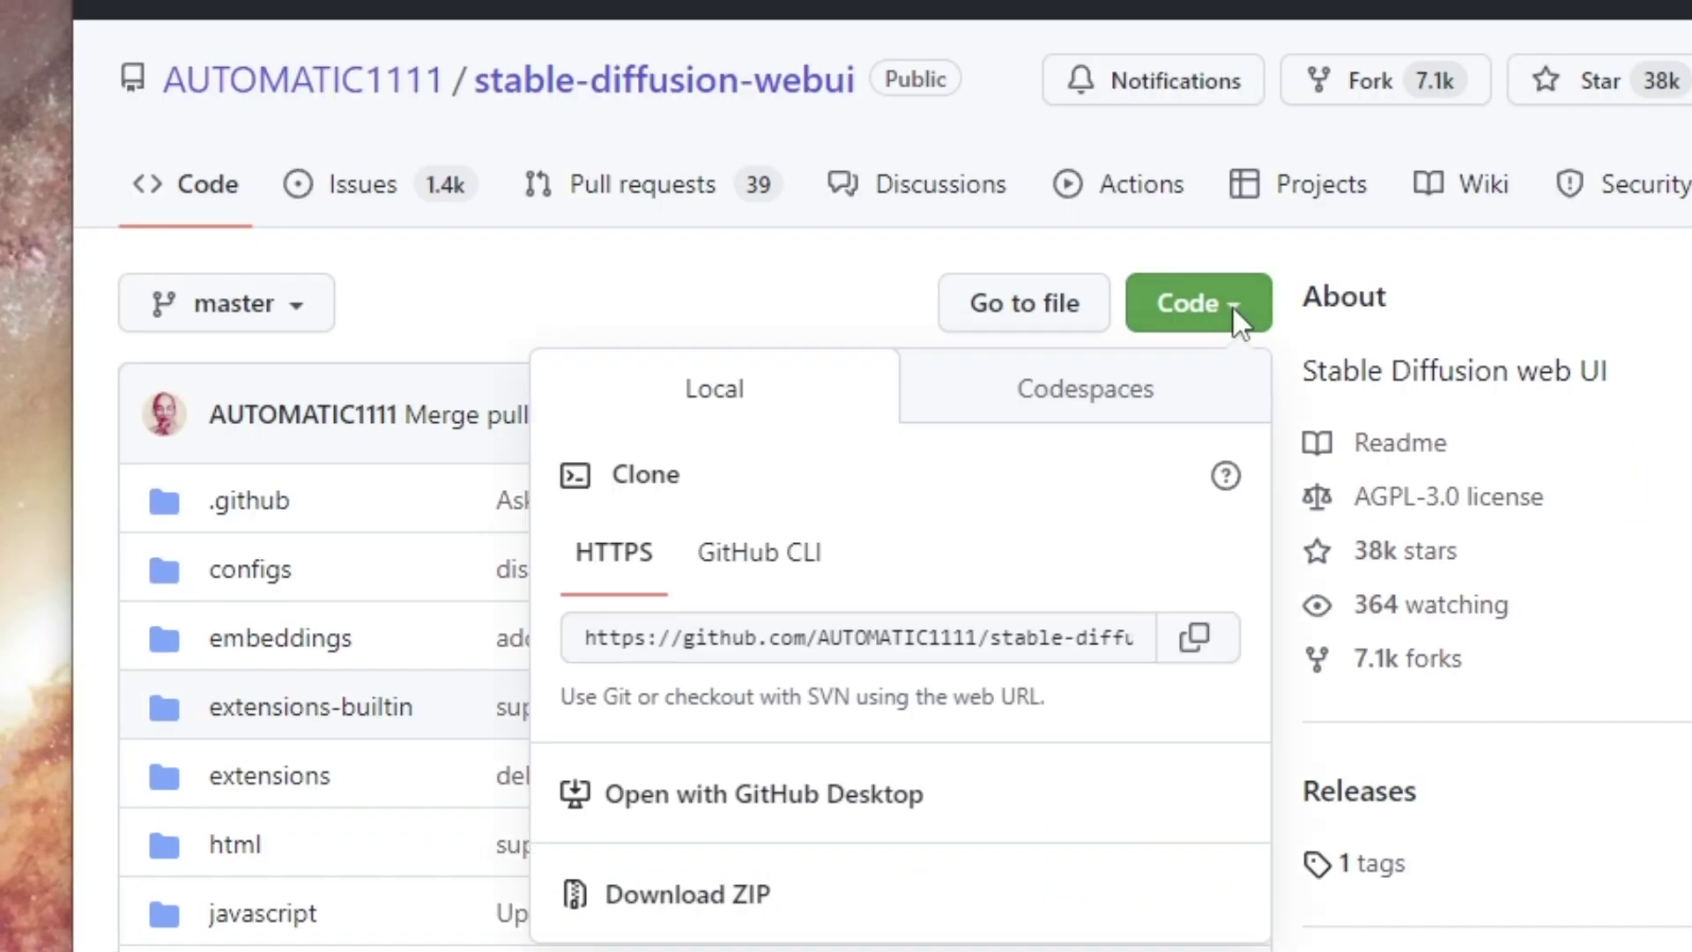
{"action": "left_click", "coordinate": [1198, 649]}
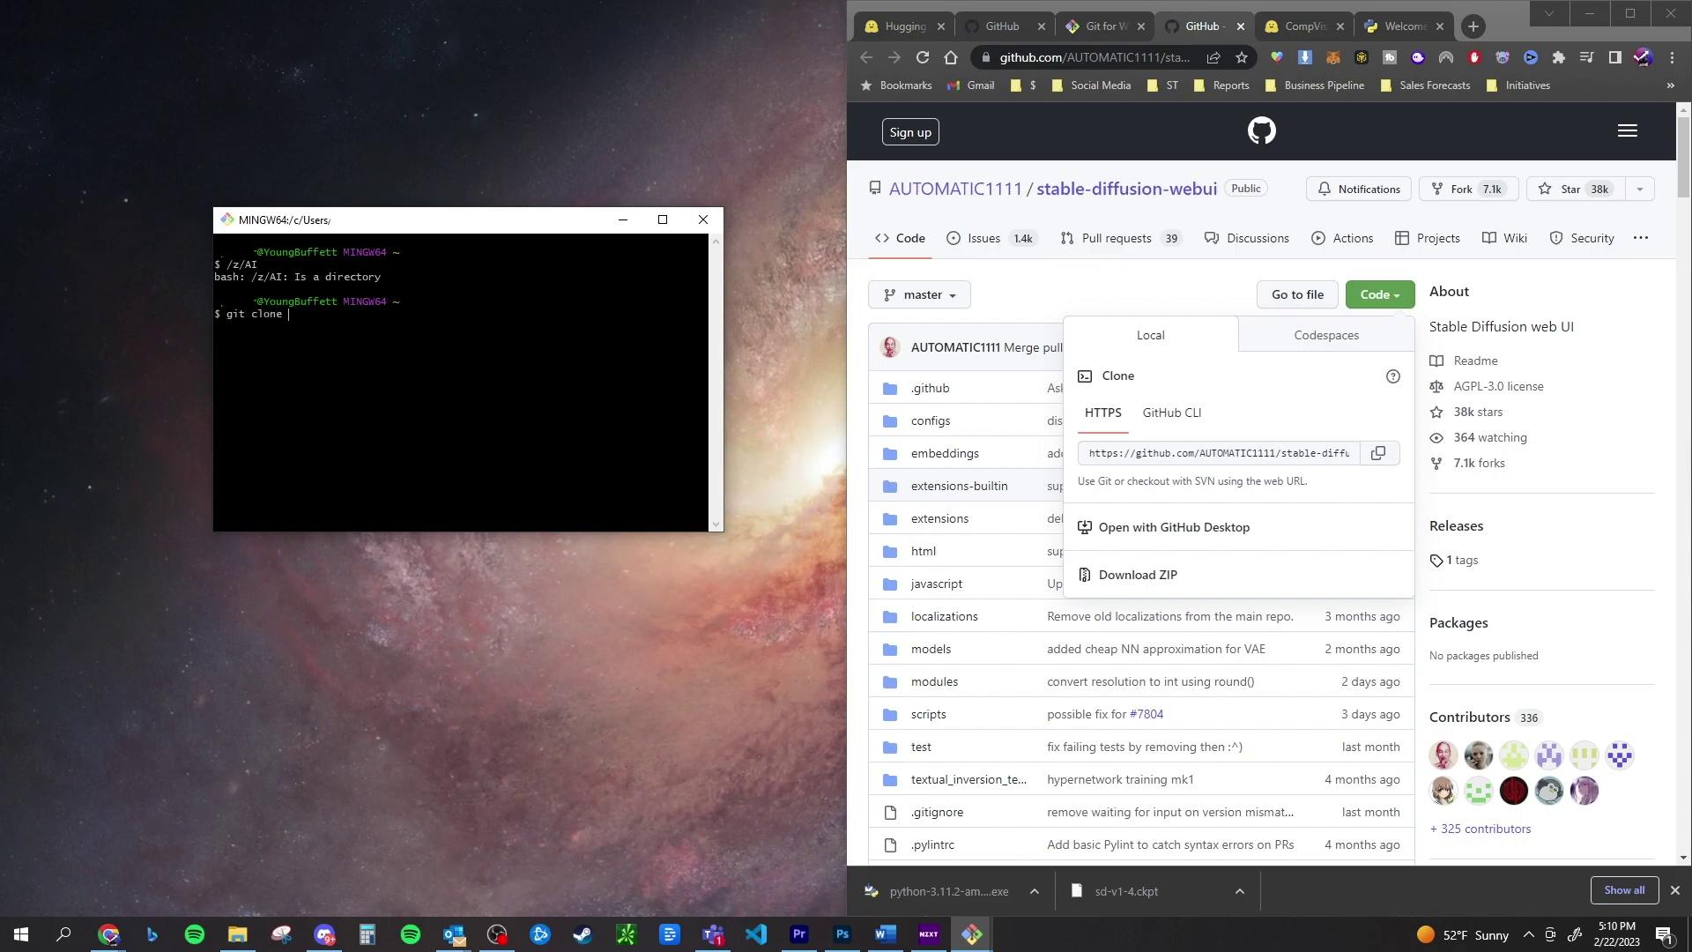
{"action": "right_click", "coordinate": [296, 317]}
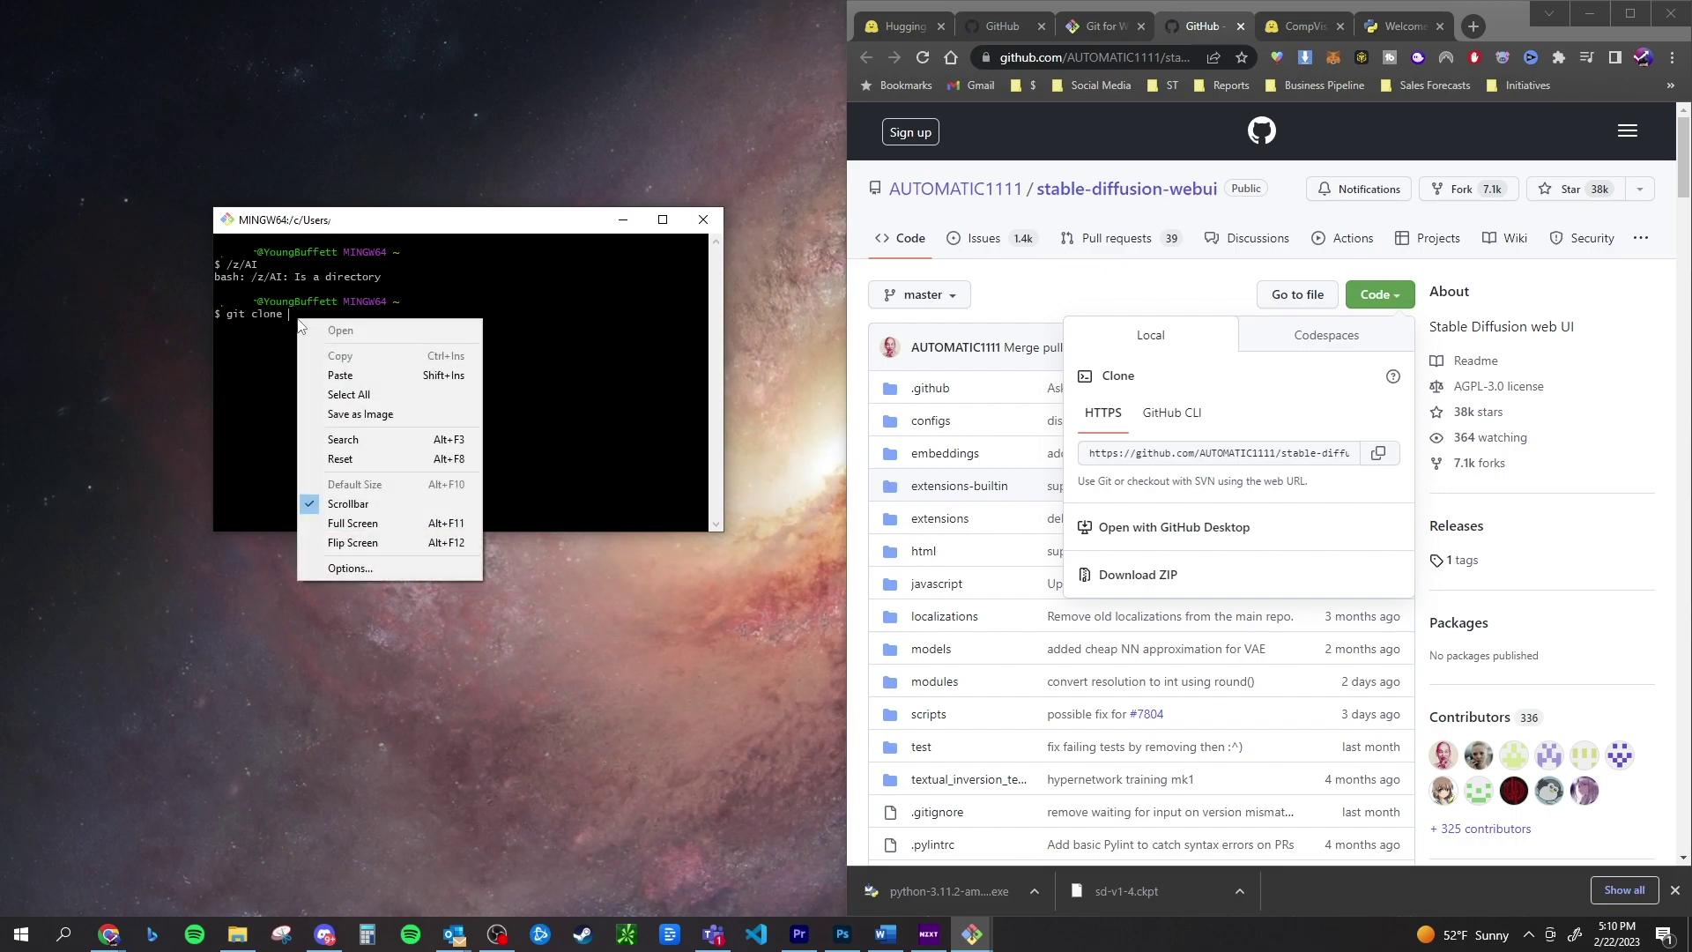
{"action": "left_click", "coordinate": [375, 381]}
{"action": "key", "text": "Return"}
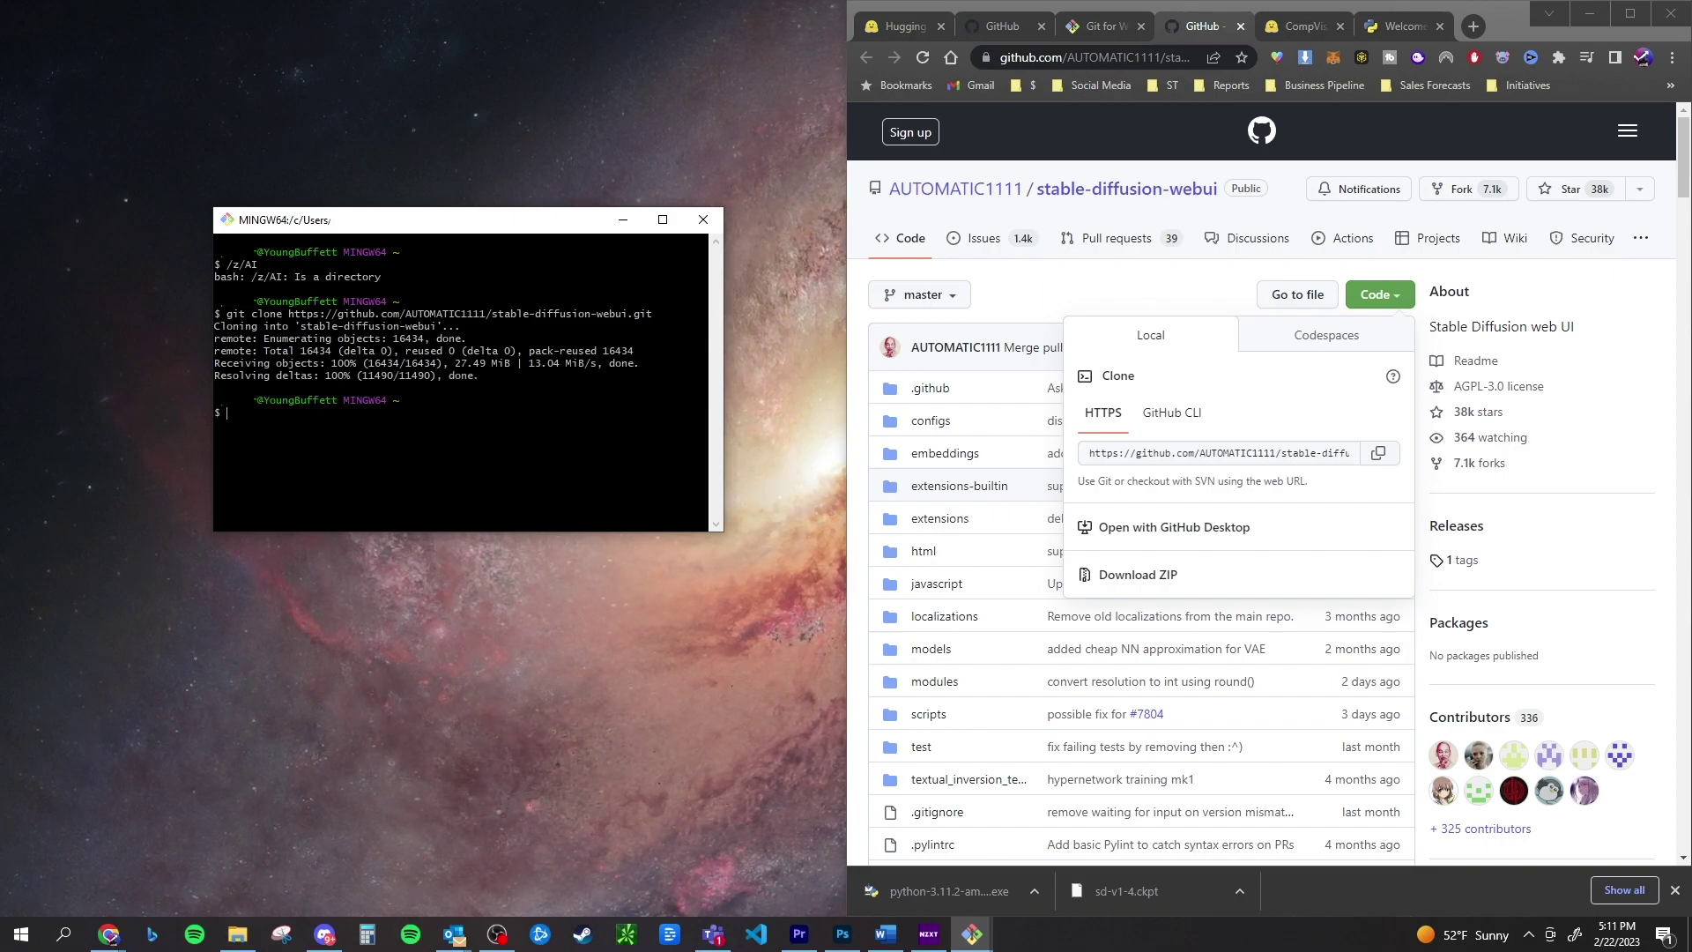
{"action": "left_click", "coordinate": [1217, 279]}
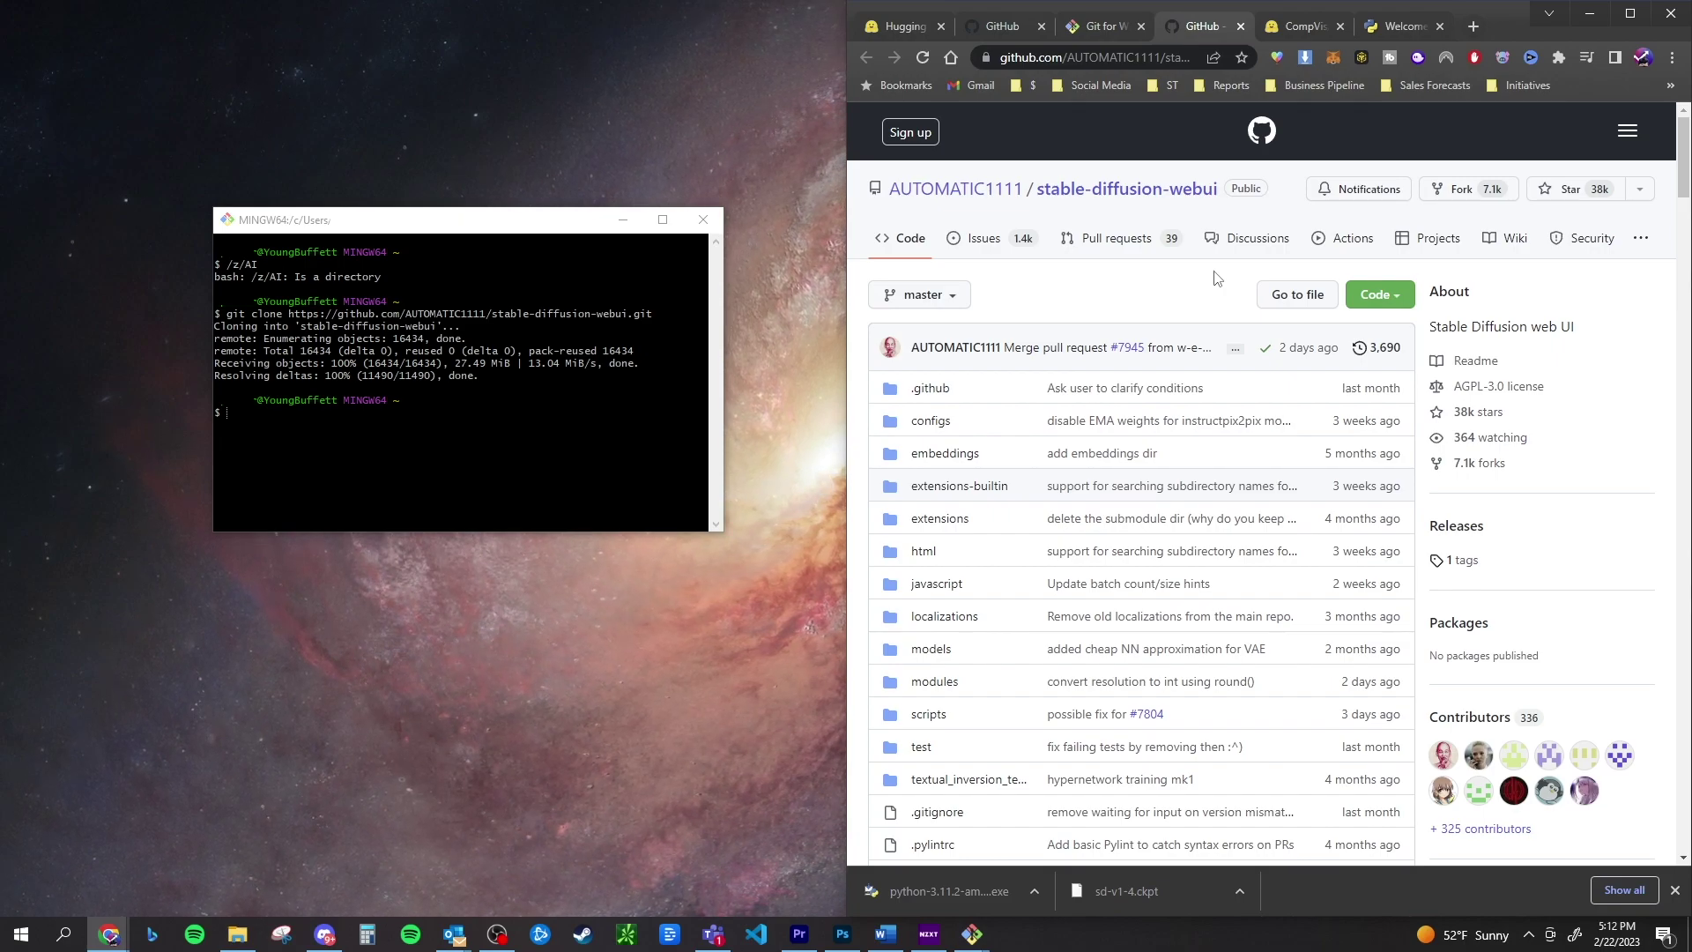
Step: Download sd-v1-4.ckpt from the CompVis stable-diffusion page and show it in its folder
{"action": "left_click", "coordinate": [1302, 26]}
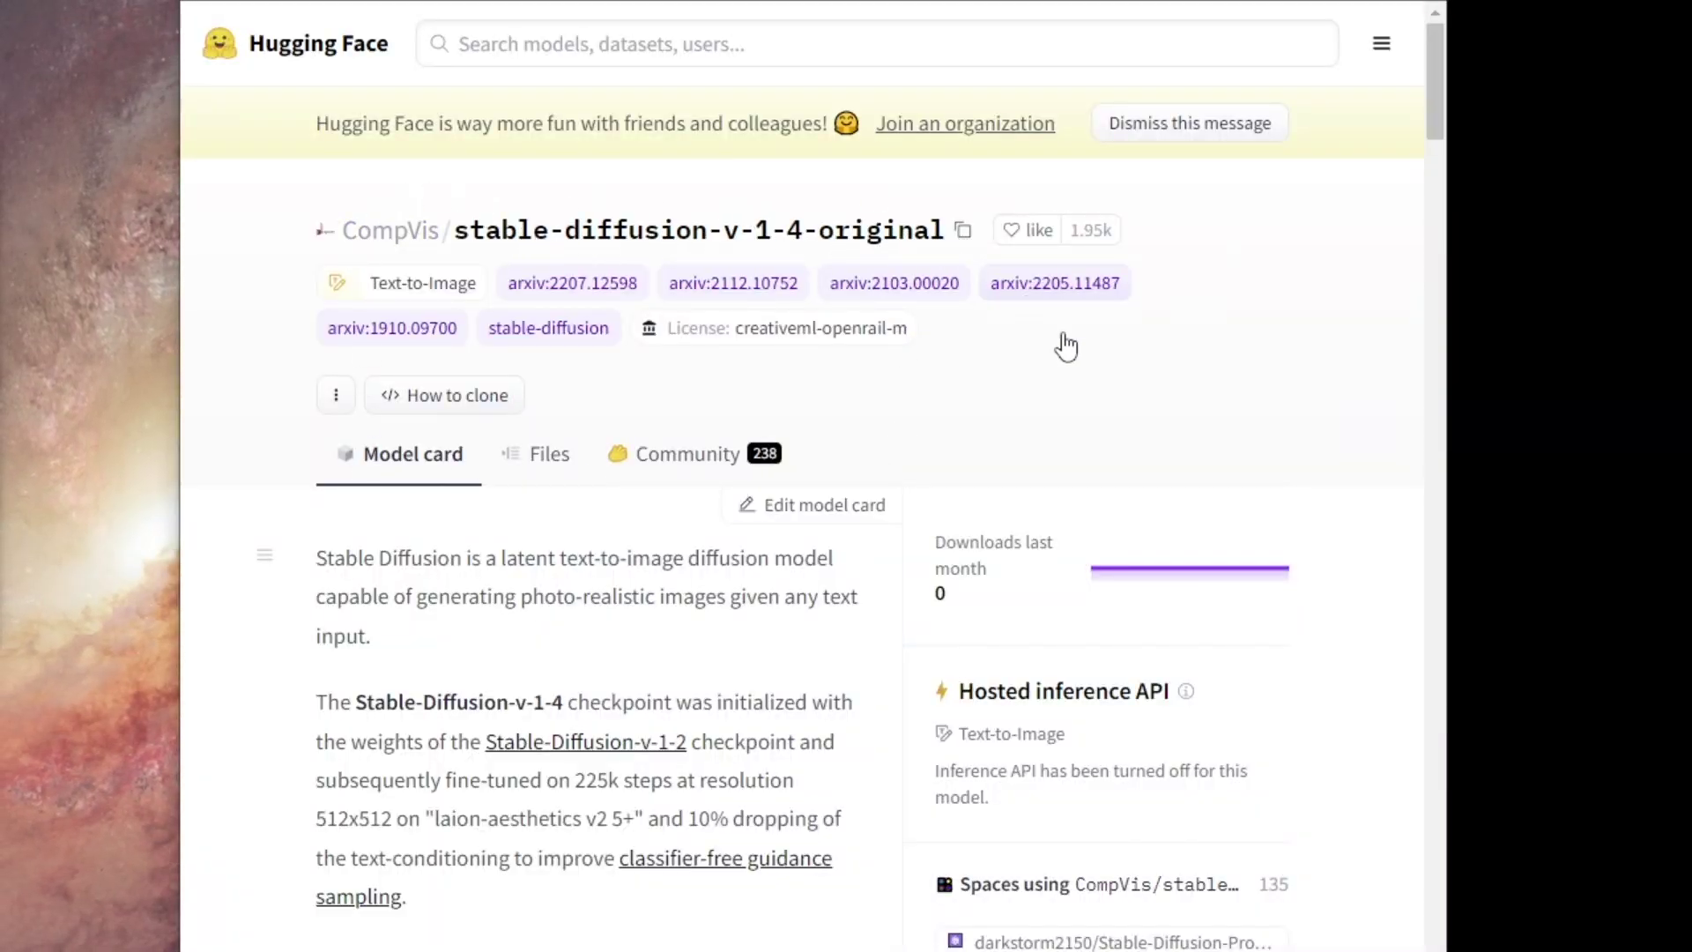
{"action": "scroll", "coordinate": [572, 656], "scroll_direction": "down", "scroll_amount": 3}
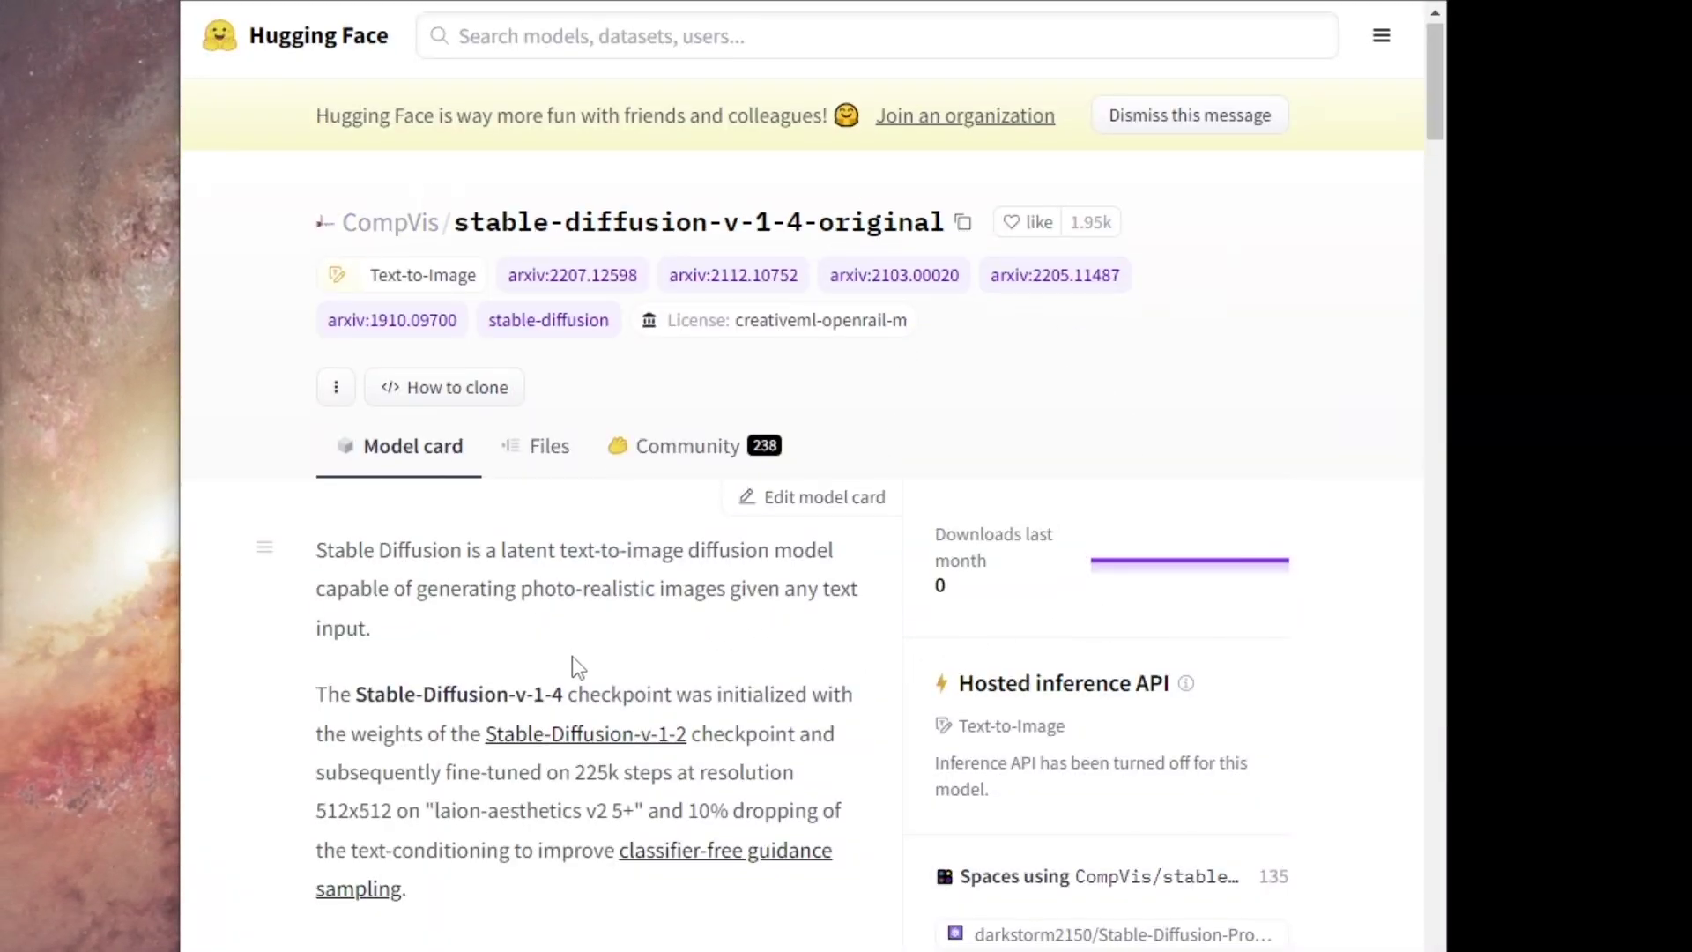
{"action": "left_click", "coordinate": [453, 761]}
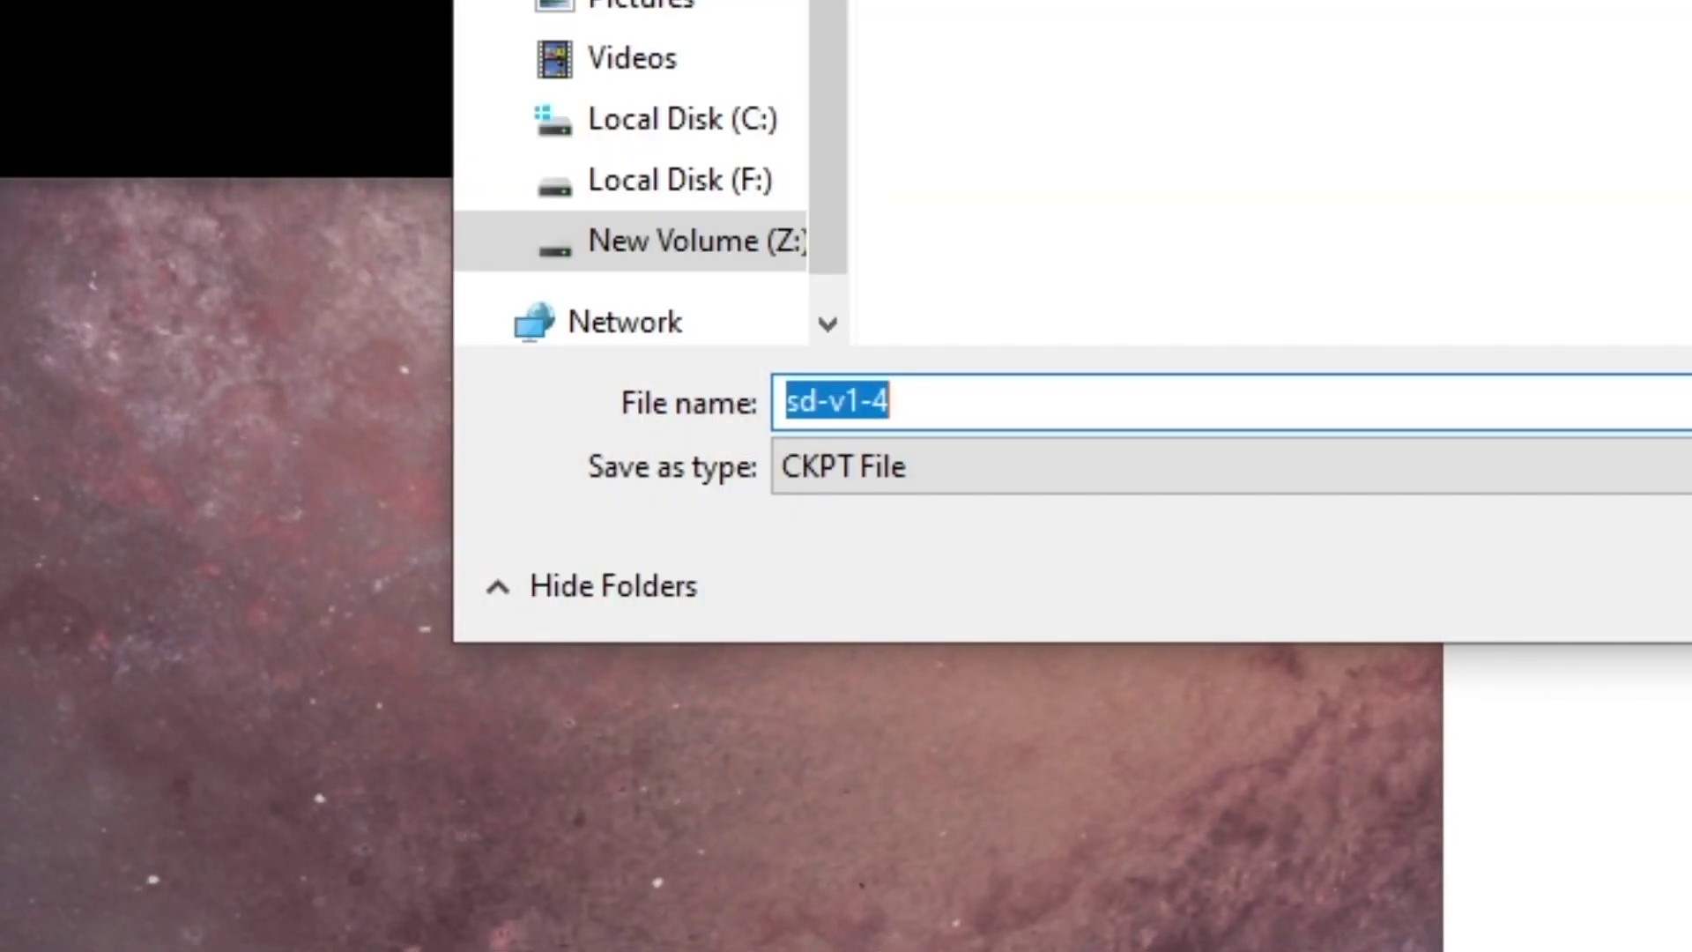
{"action": "key", "text": "Return"}
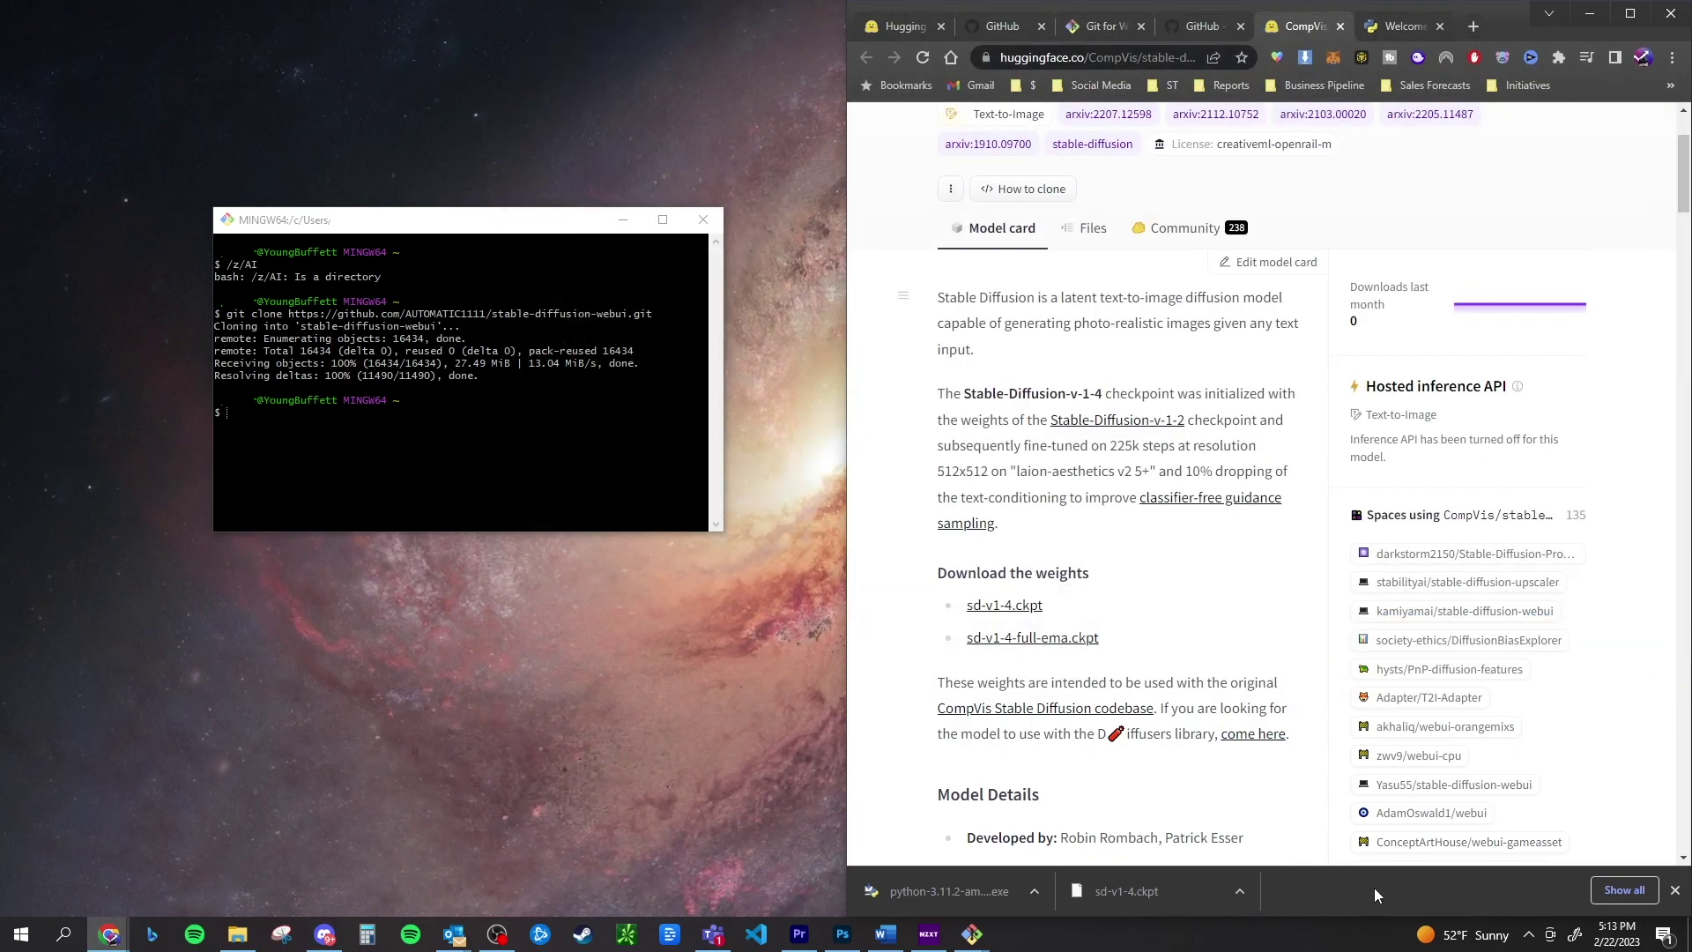
{"action": "left_click", "coordinate": [1241, 891]}
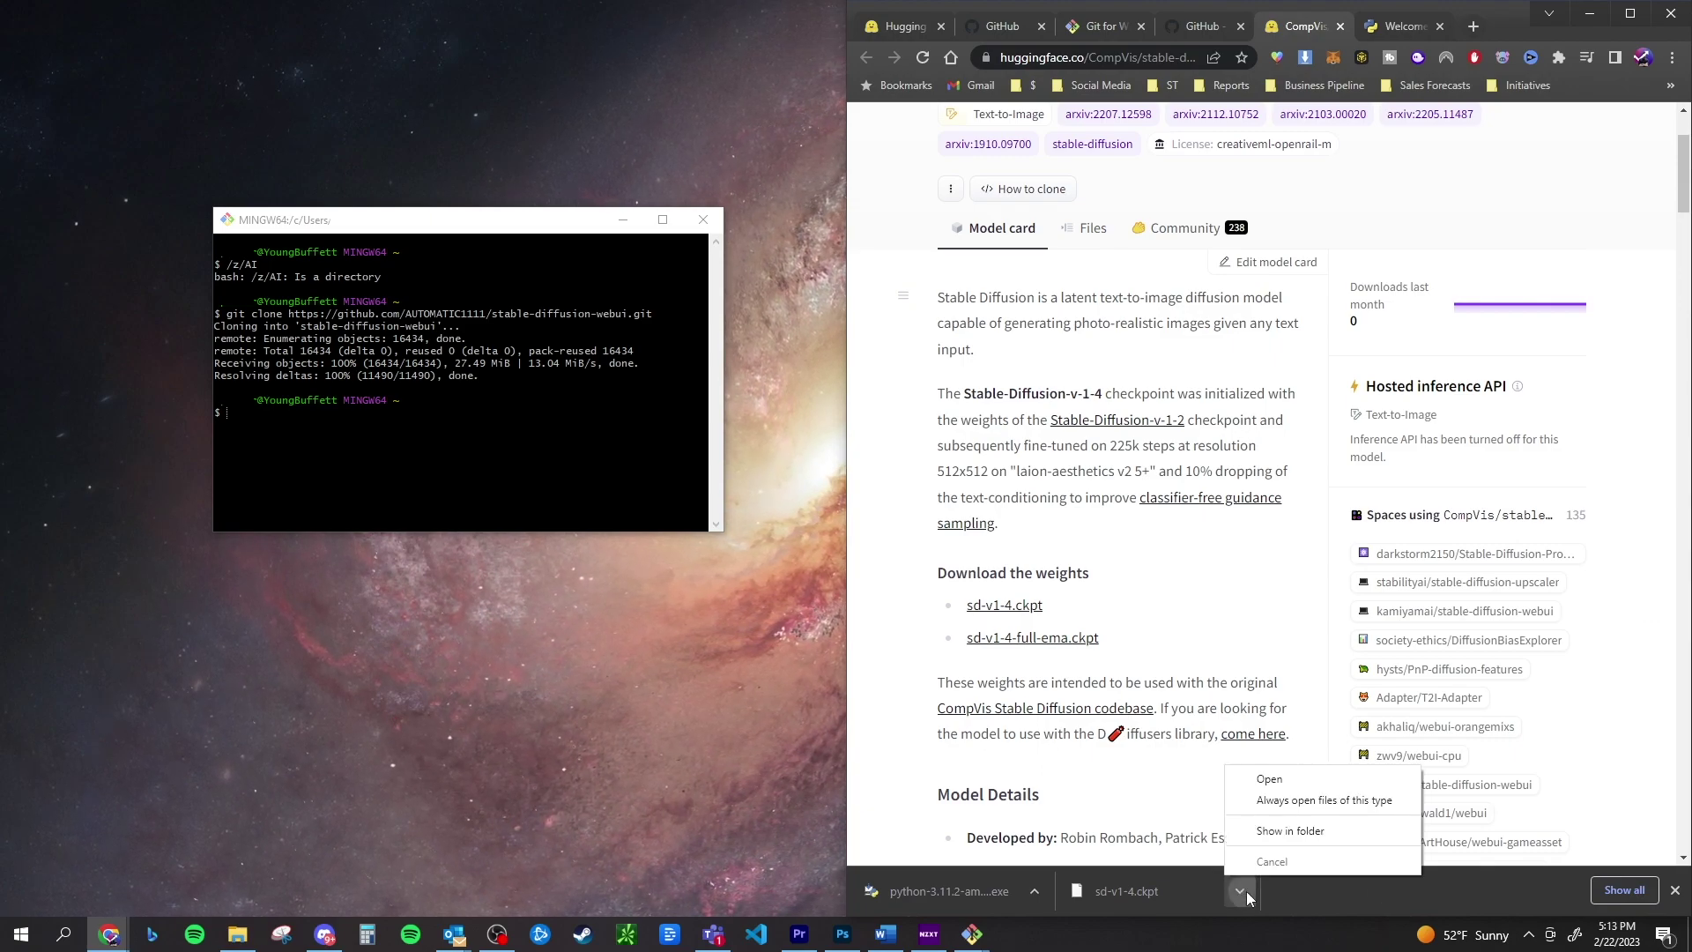
{"action": "left_click", "coordinate": [1262, 831]}
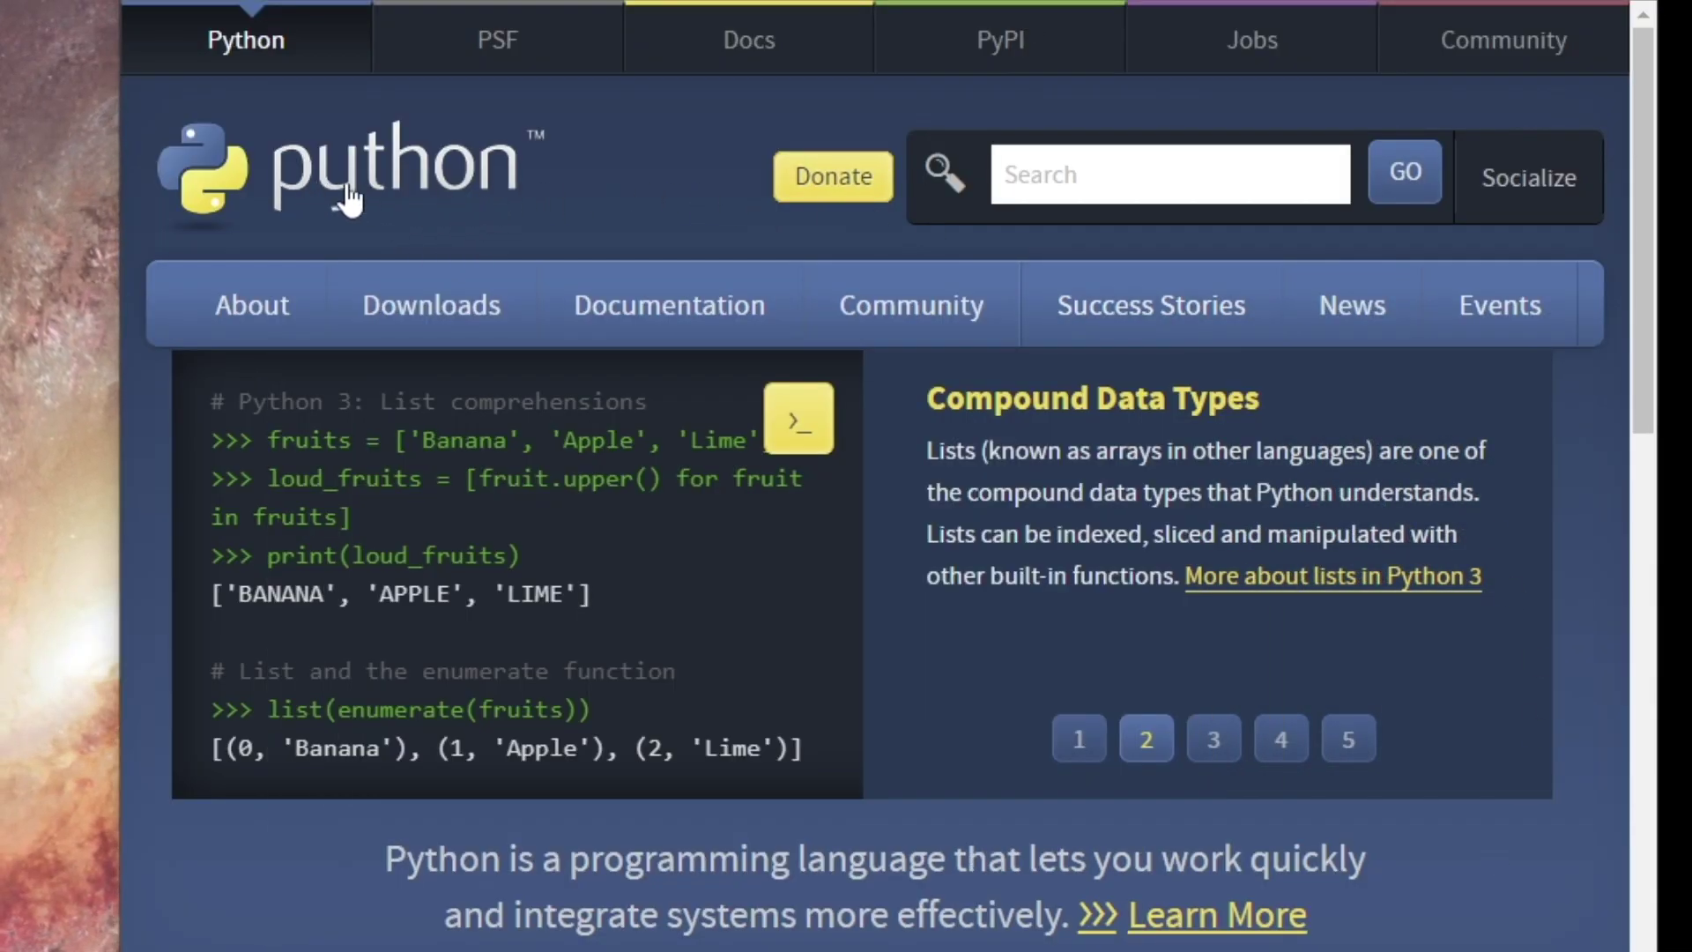
Step: Go to python.org's Python releases for Windows and scroll toward Python 3.10.10
{"action": "mouse_move", "coordinate": [459, 308]}
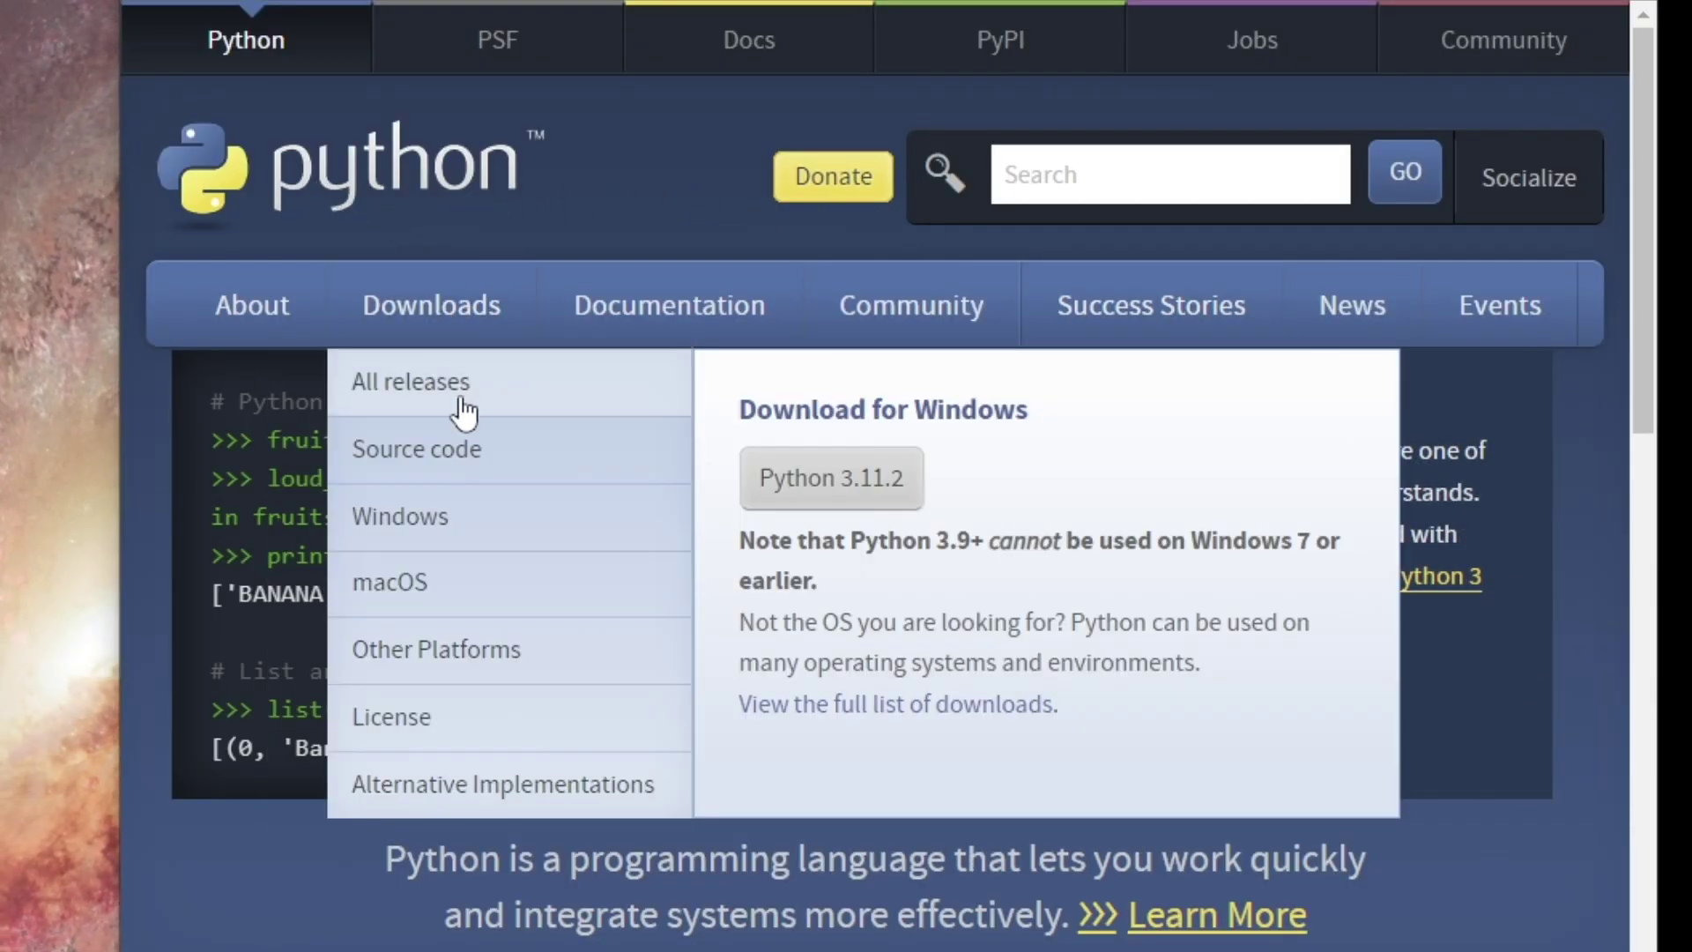
{"action": "left_click", "coordinate": [416, 521]}
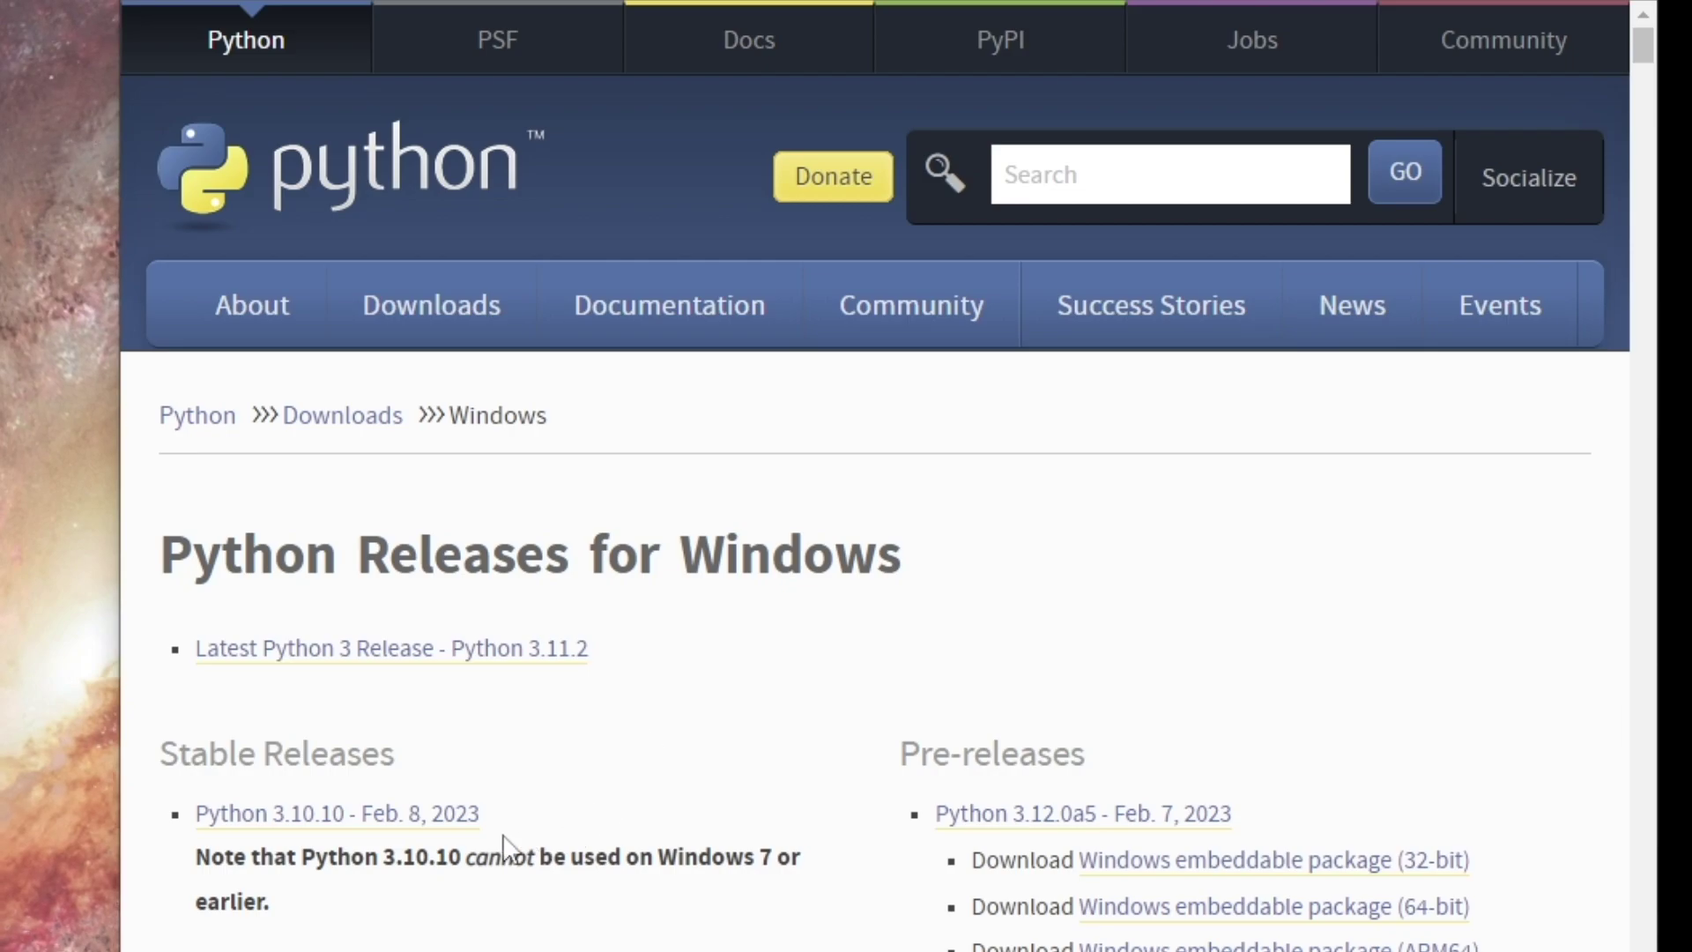
{"action": "scroll", "coordinate": [206, 807], "scroll_direction": "down", "scroll_amount": 5}
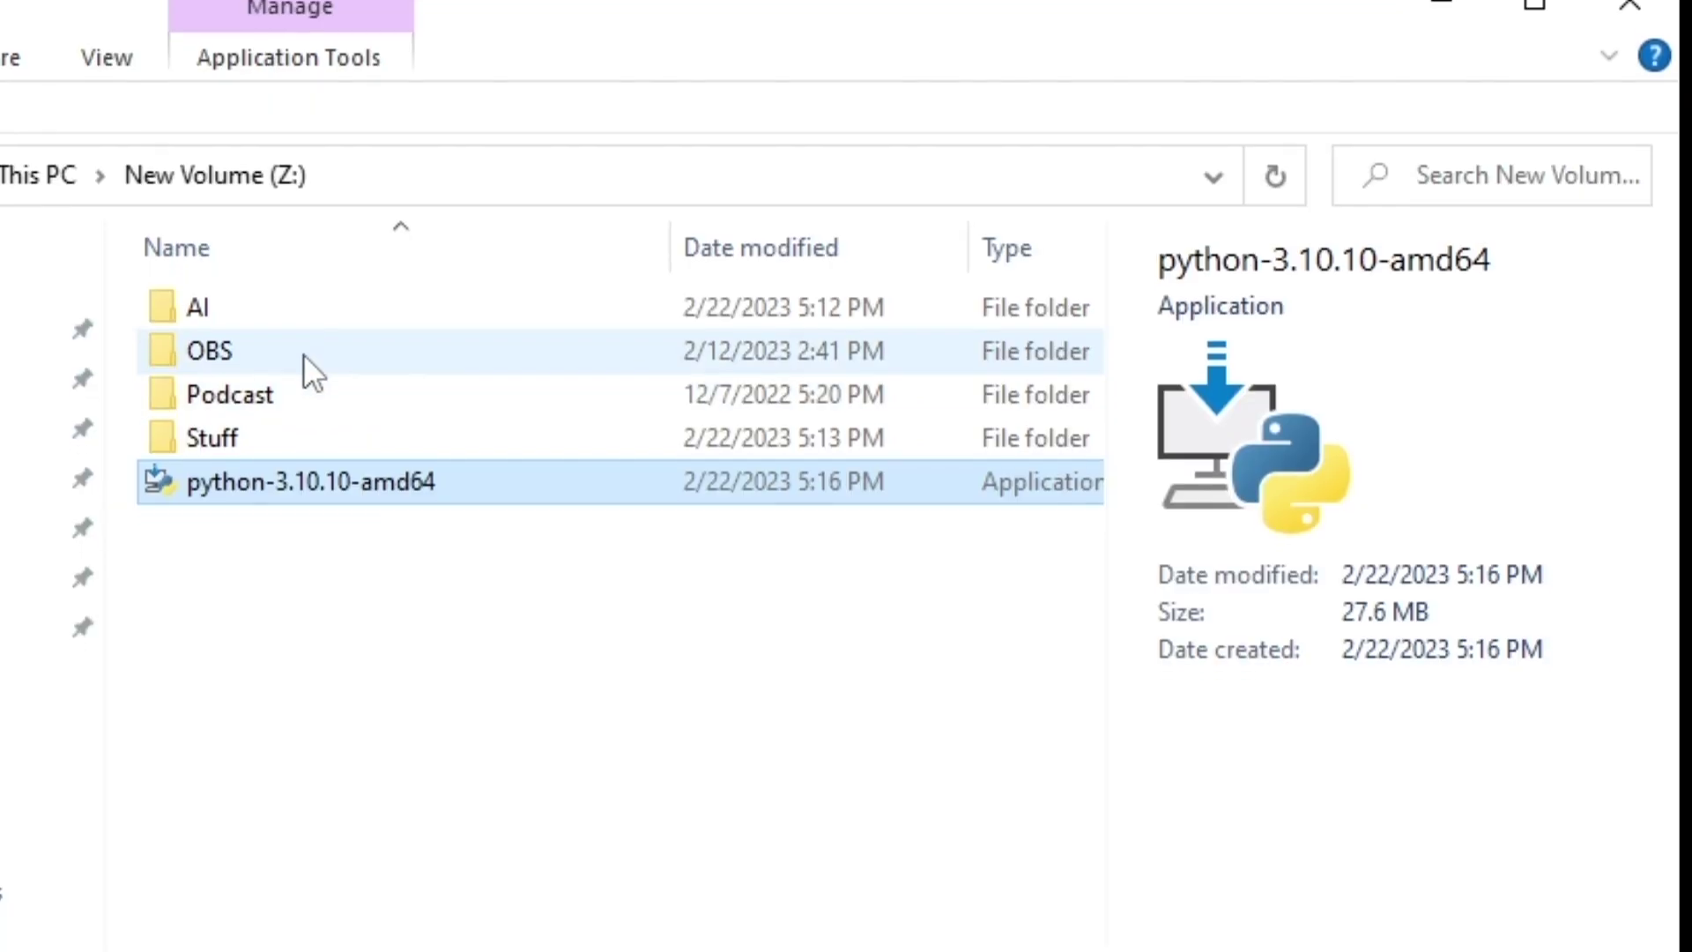
Step: Navigate to Z:\AI\stable-diffusion-webui\models\Stable-diffusion and select sd-v1-4.ckpt
{"action": "double_click", "coordinate": [270, 272]}
{"action": "double_click", "coordinate": [273, 219]}
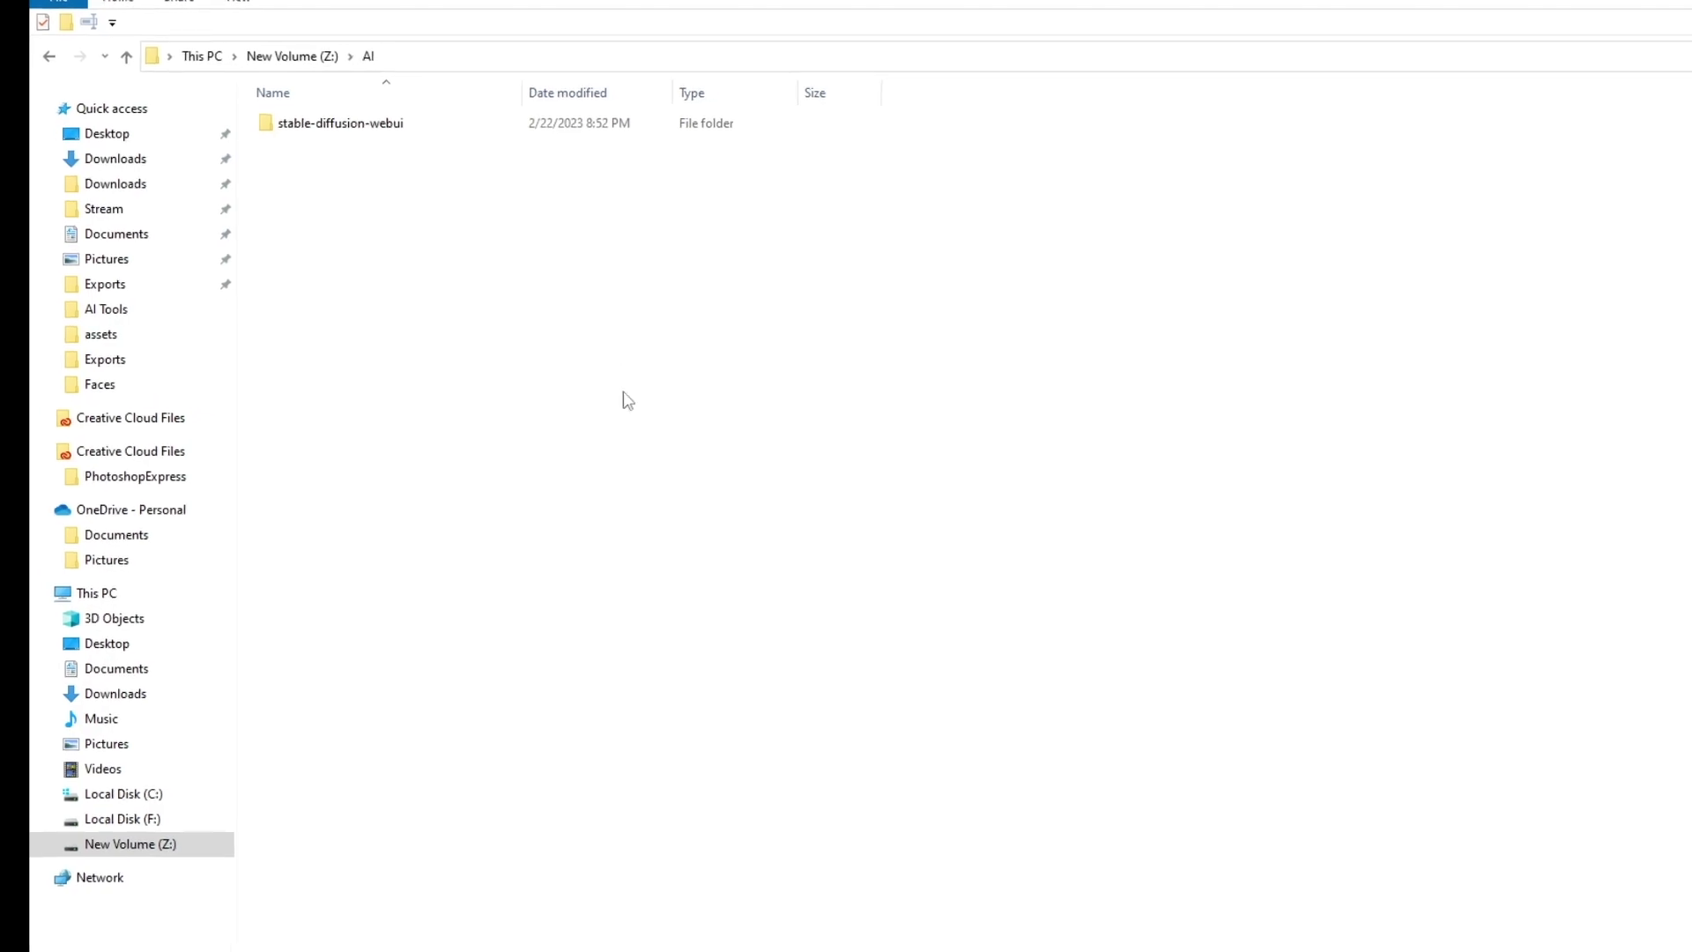
{"action": "double_click", "coordinate": [377, 115]}
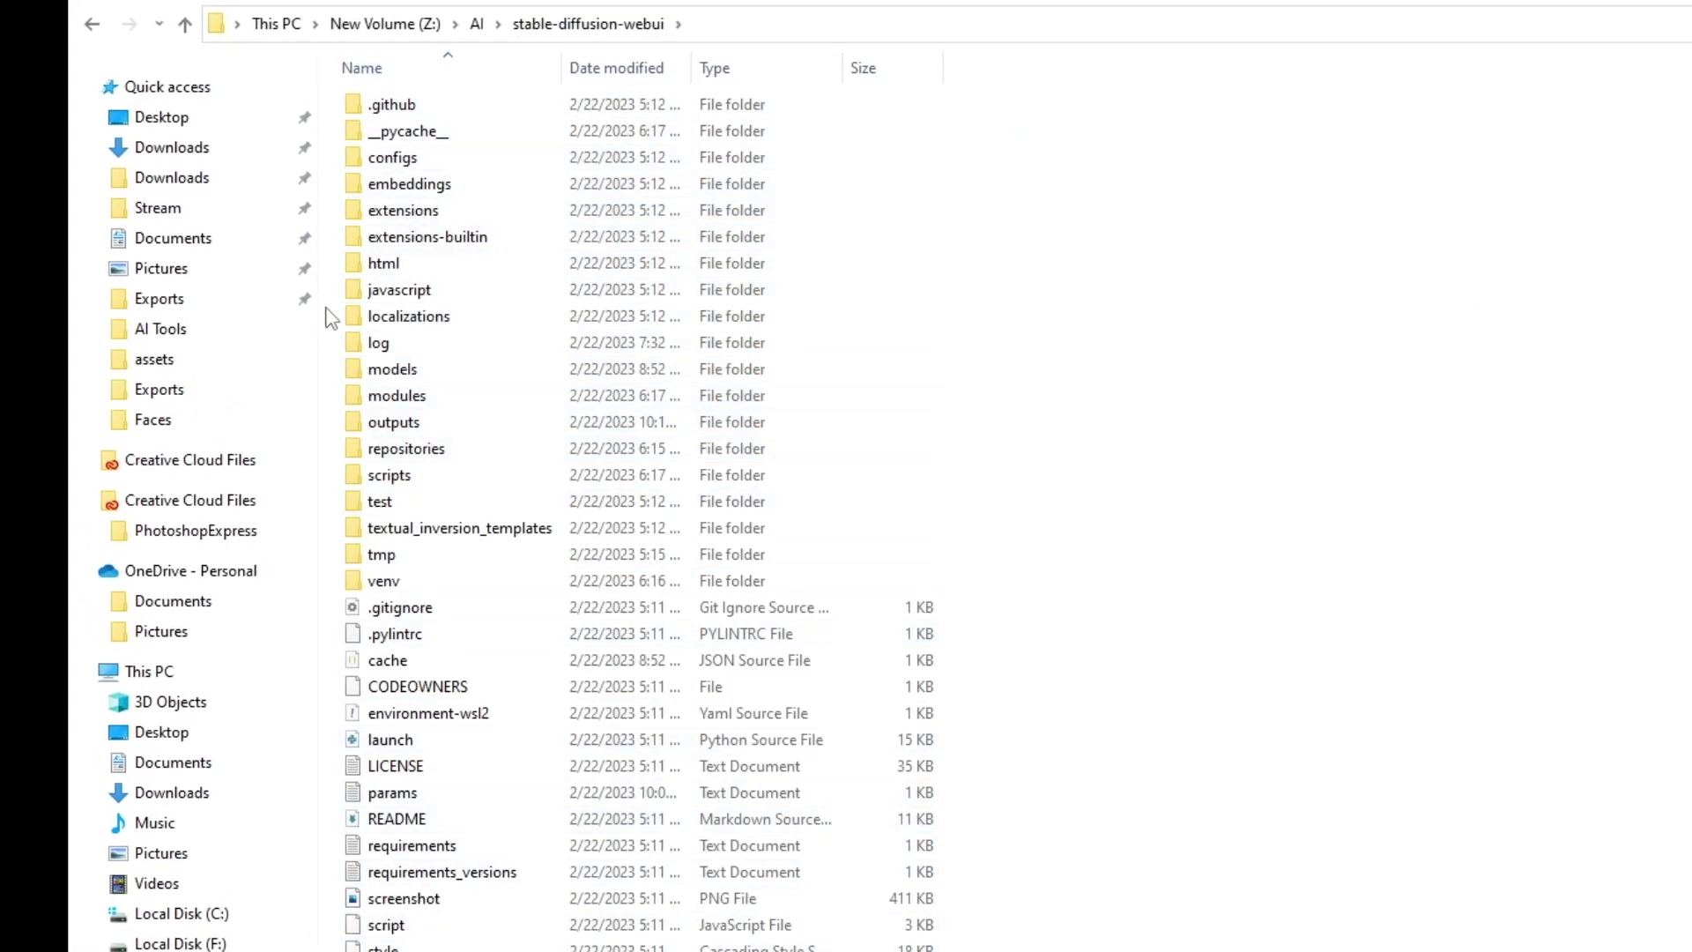
{"action": "double_click", "coordinate": [392, 368]}
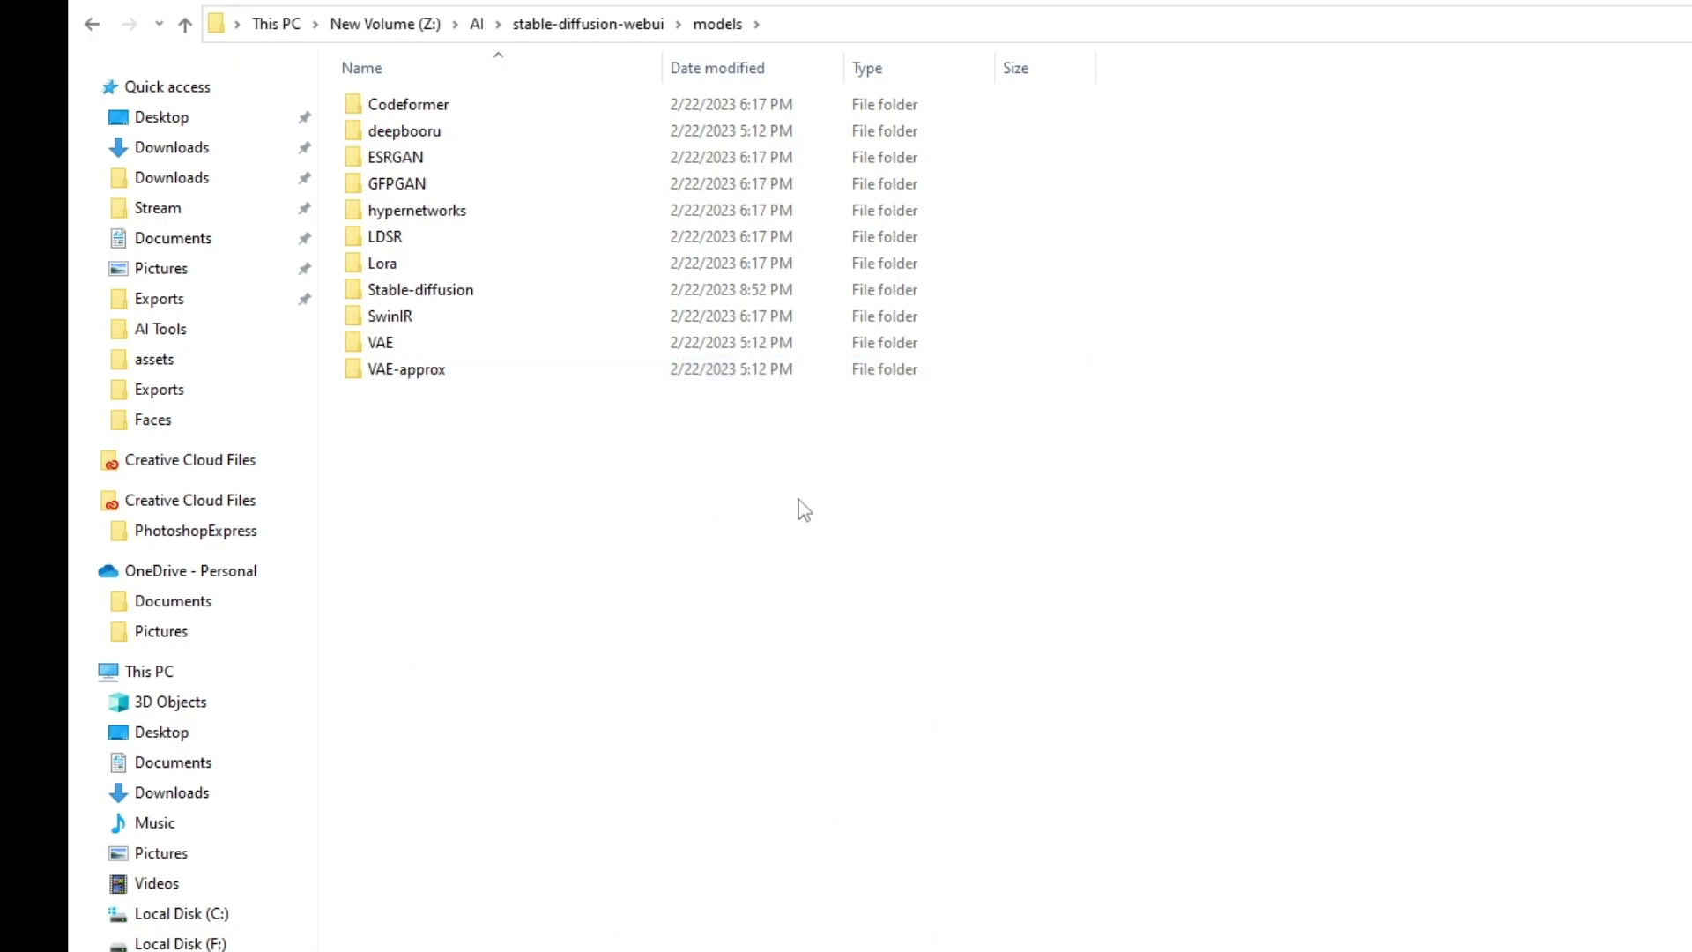
{"action": "double_click", "coordinate": [508, 296]}
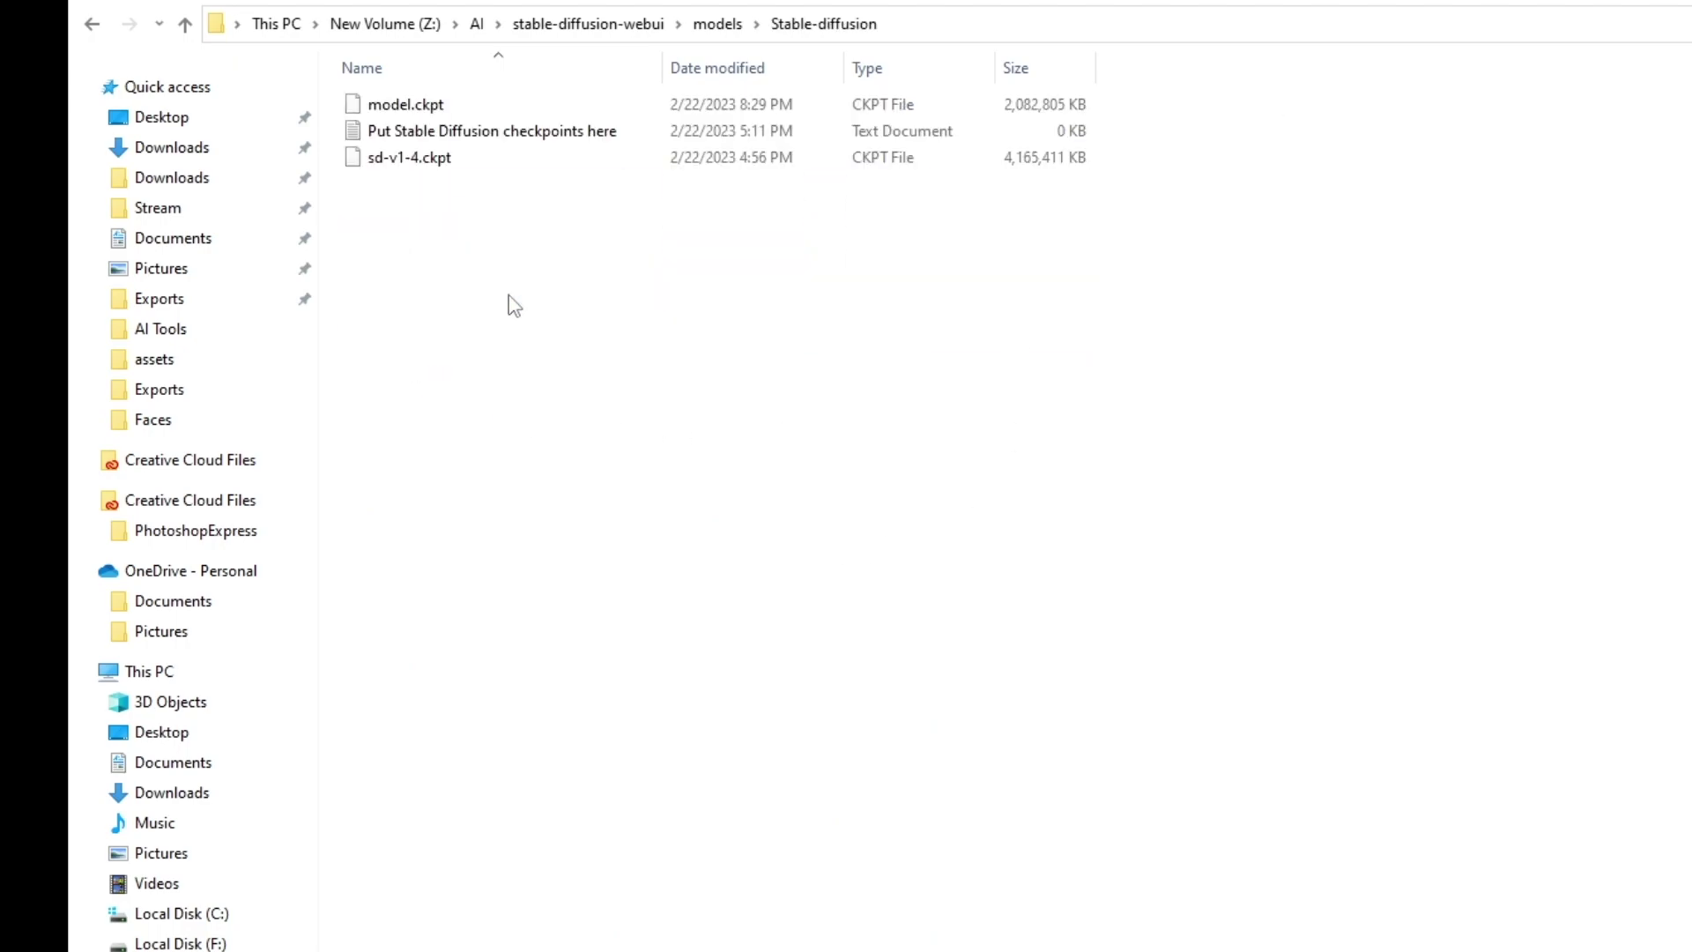
{"action": "left_click", "coordinate": [469, 159]}
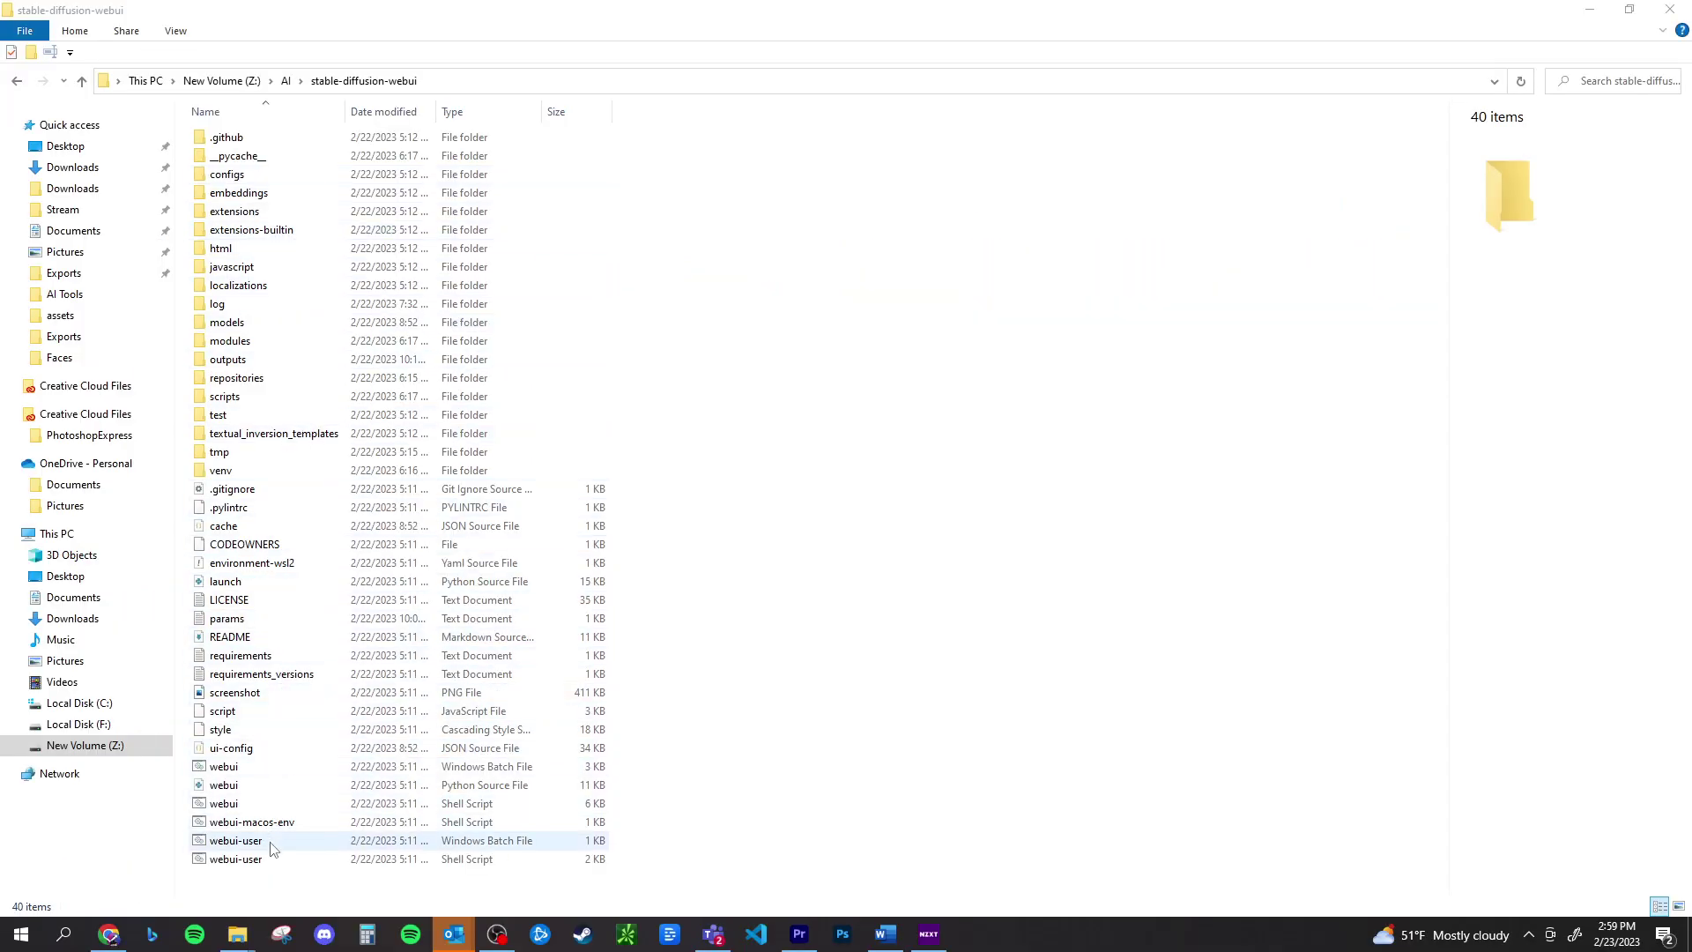
{"action": "left_click", "coordinate": [272, 847]}
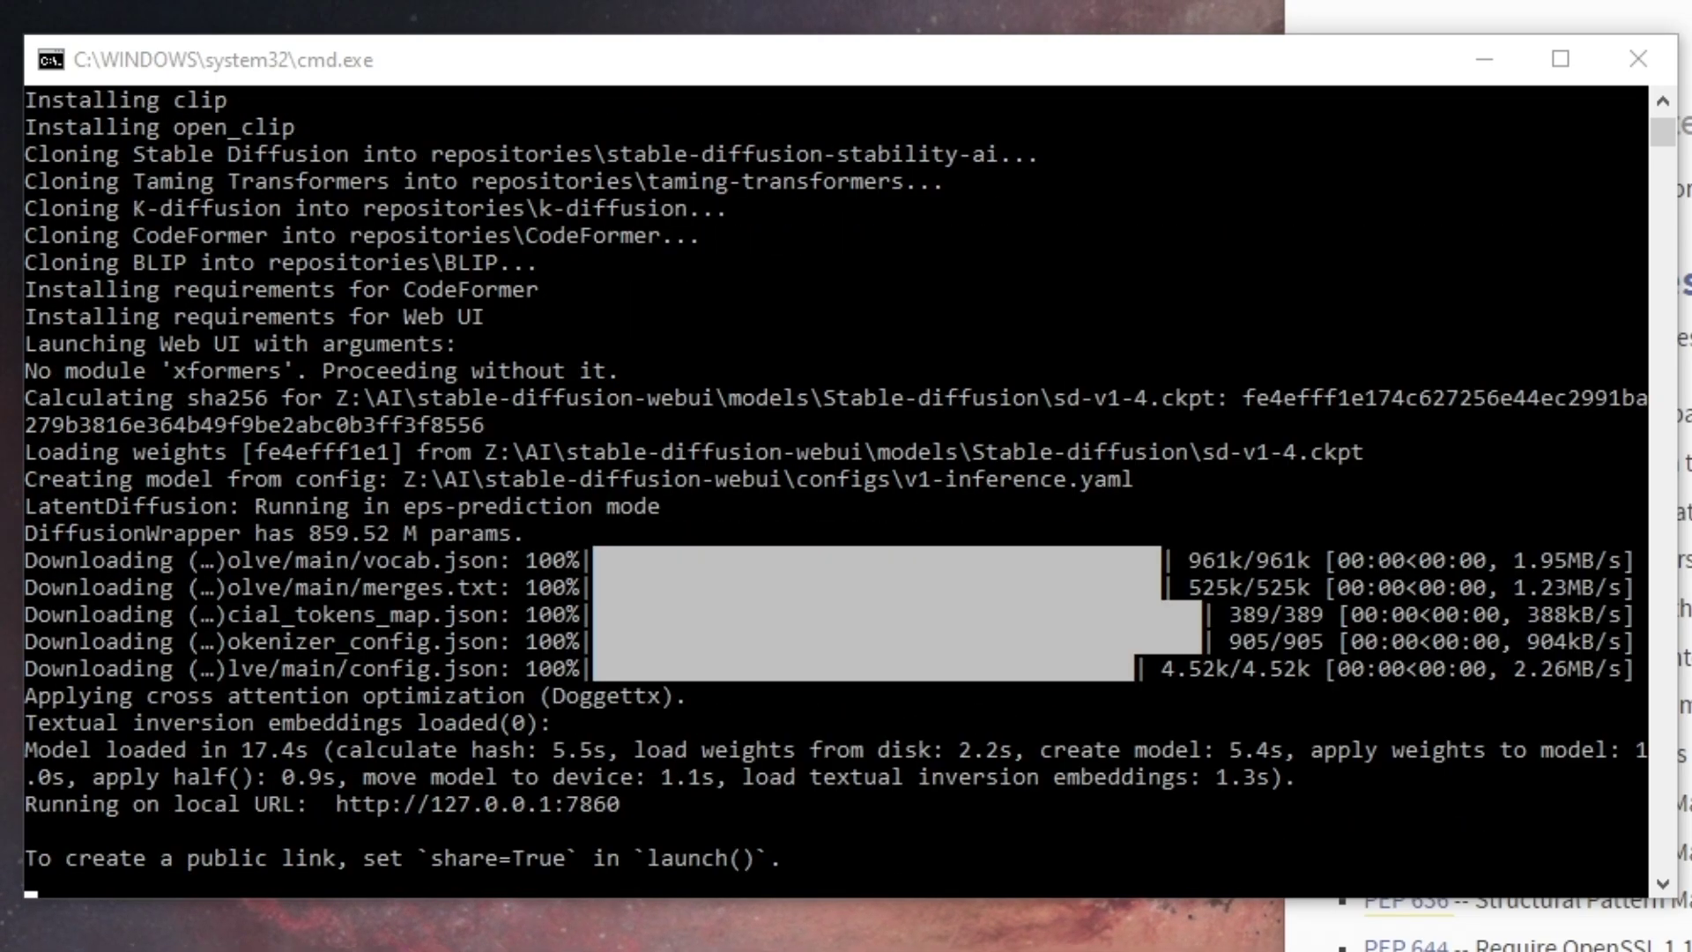
{"action": "left_click", "coordinate": [599, 806]}
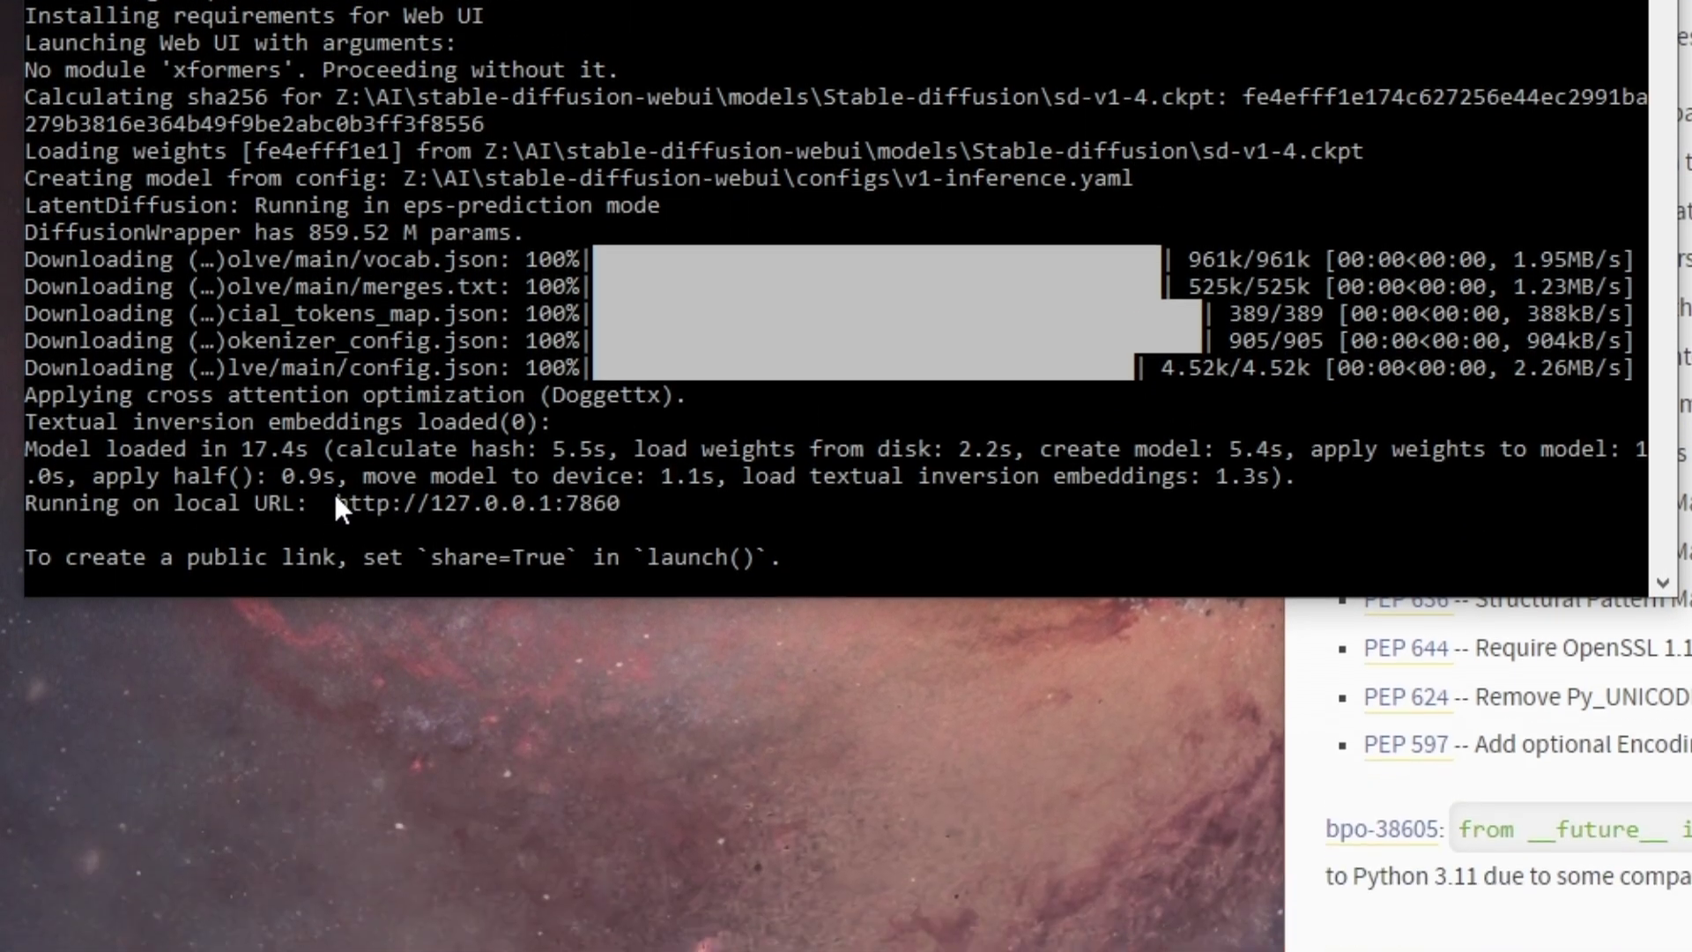
{"action": "left_click_drag", "start_coordinate": [333, 804], "coordinate": [474, 804]}
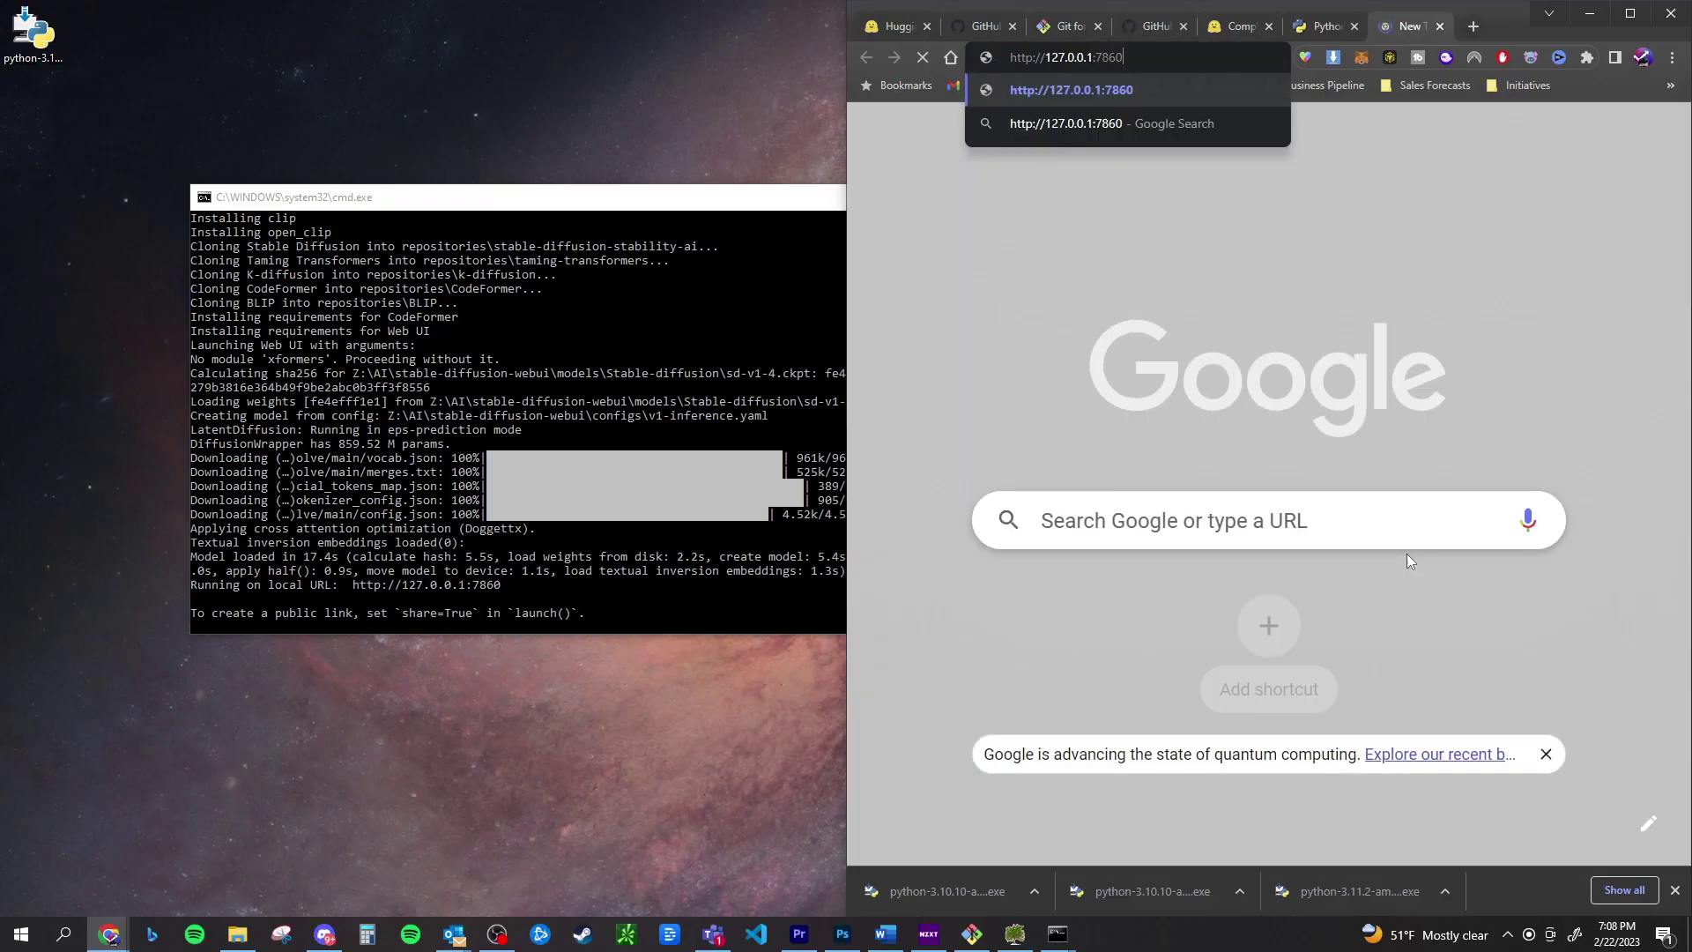
{"action": "key", "text": "Return"}
Step: Generate the cyborg cityscape image using the DPM++ SDE sampler at 50 steps
{"action": "key", "text": "super+Up"}
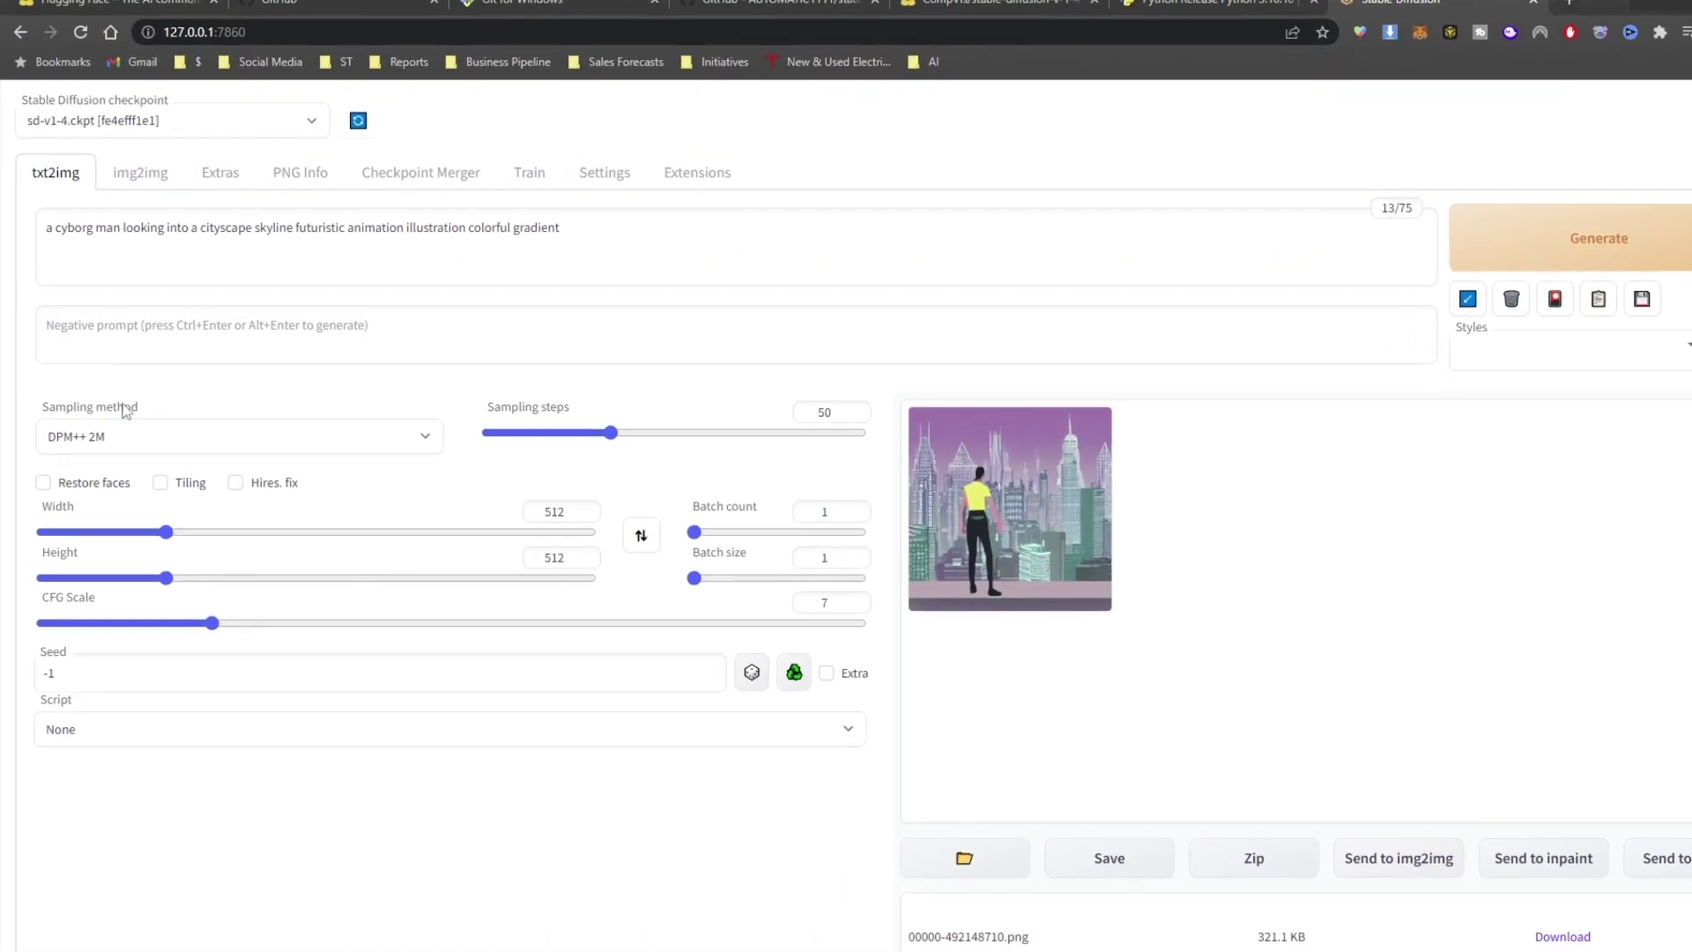
{"action": "left_click", "coordinate": [229, 432]}
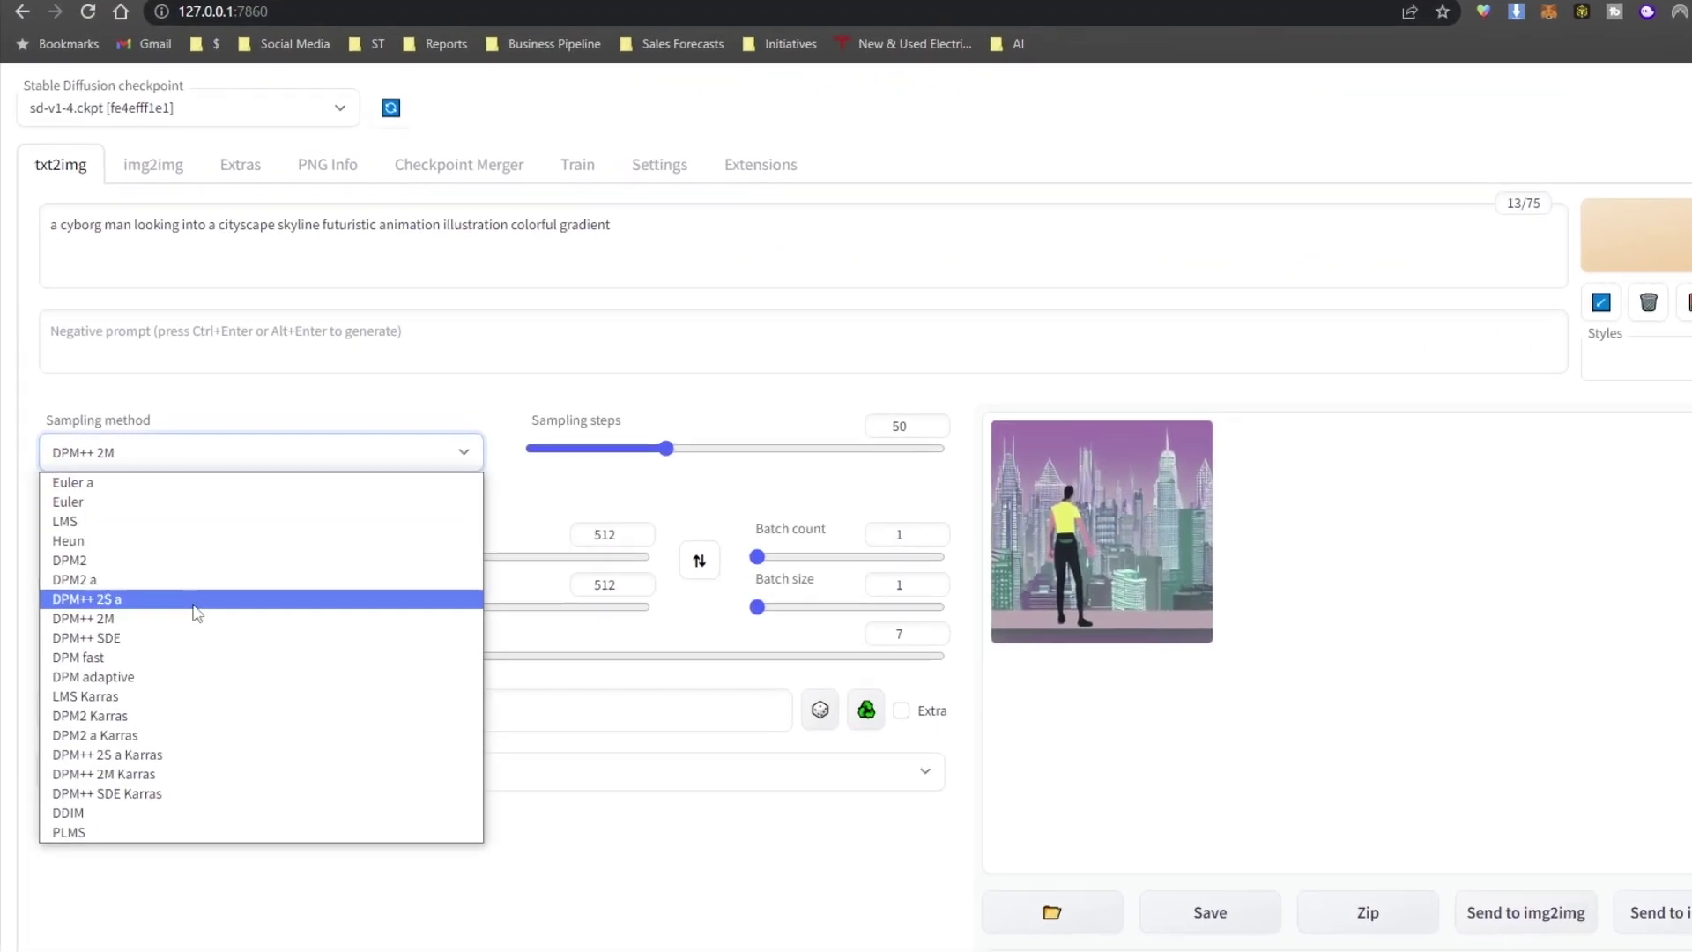
{"action": "left_click", "coordinate": [196, 637]}
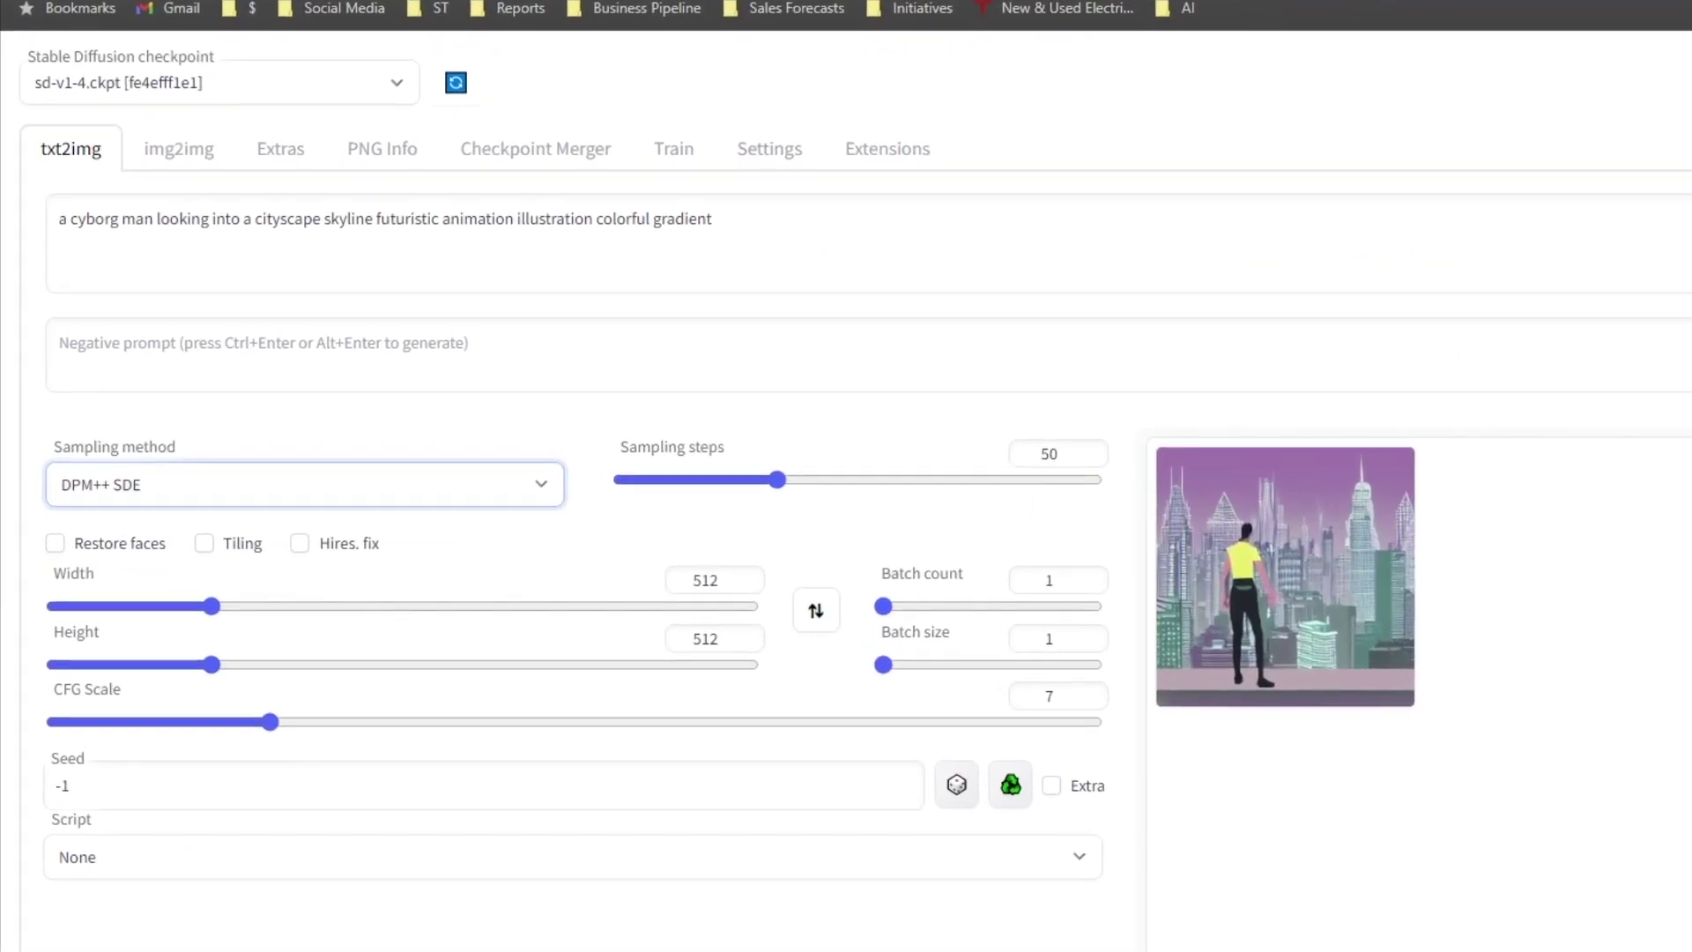
{"action": "key", "text": "ctrl+Return"}
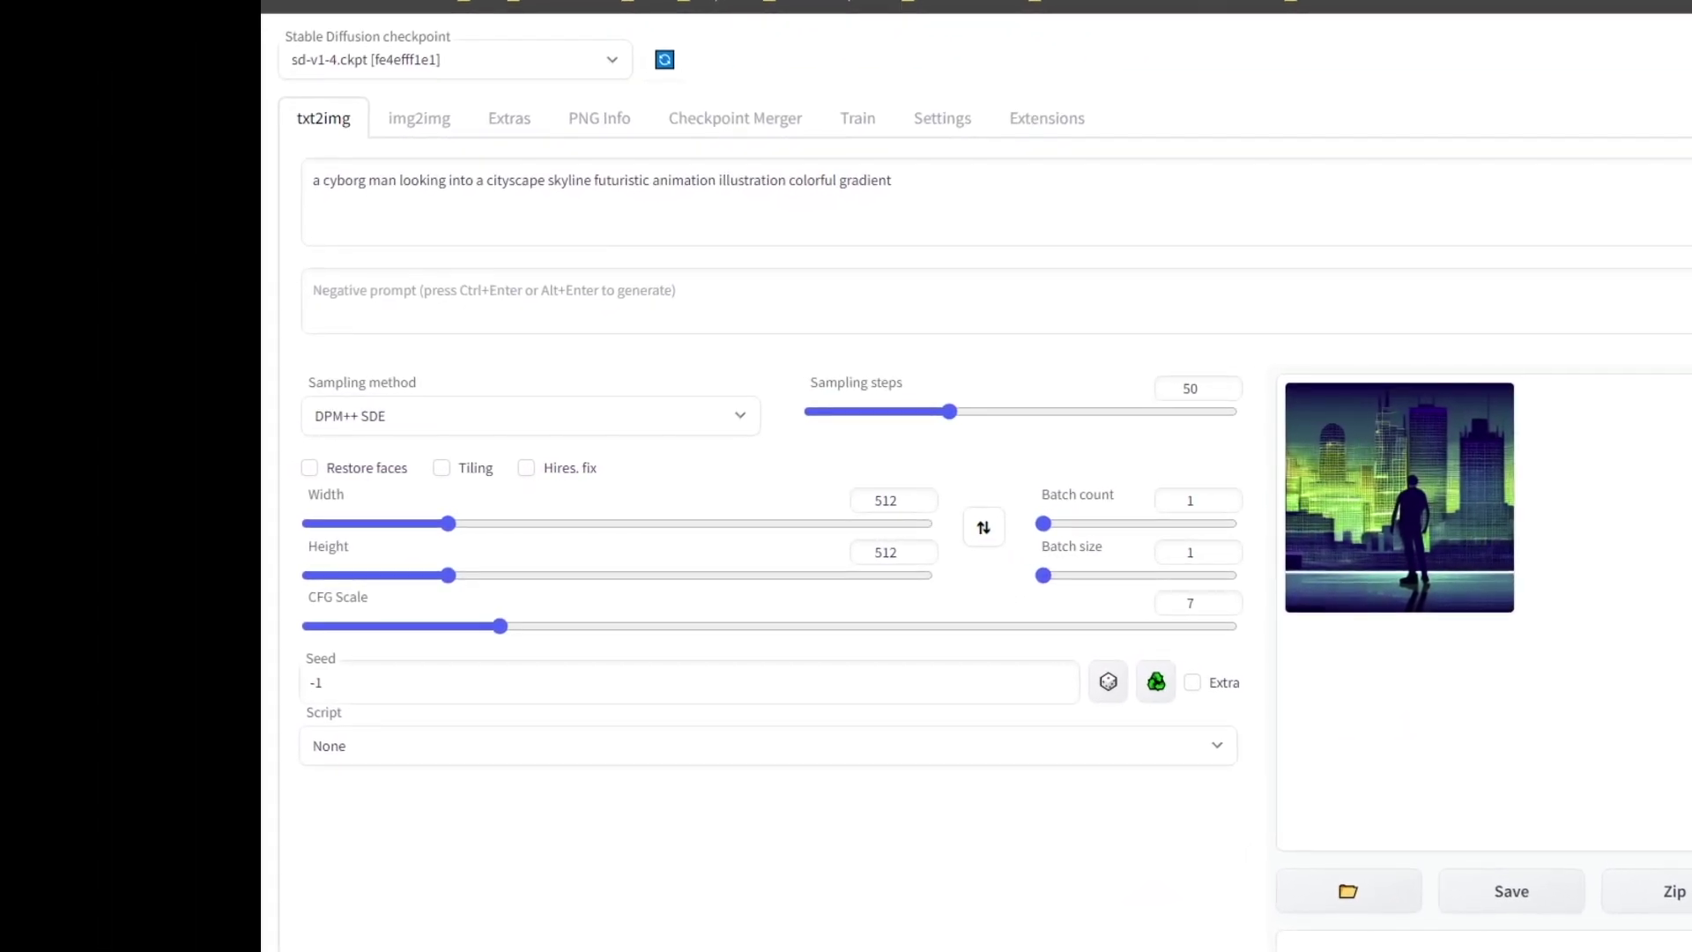
Step: Regenerate the cyborg prompt with DPM fast and DPM adaptive, then switch the sampler to DPM2 a
{"action": "left_click", "coordinate": [529, 415]}
{"action": "left_click", "coordinate": [370, 626]}
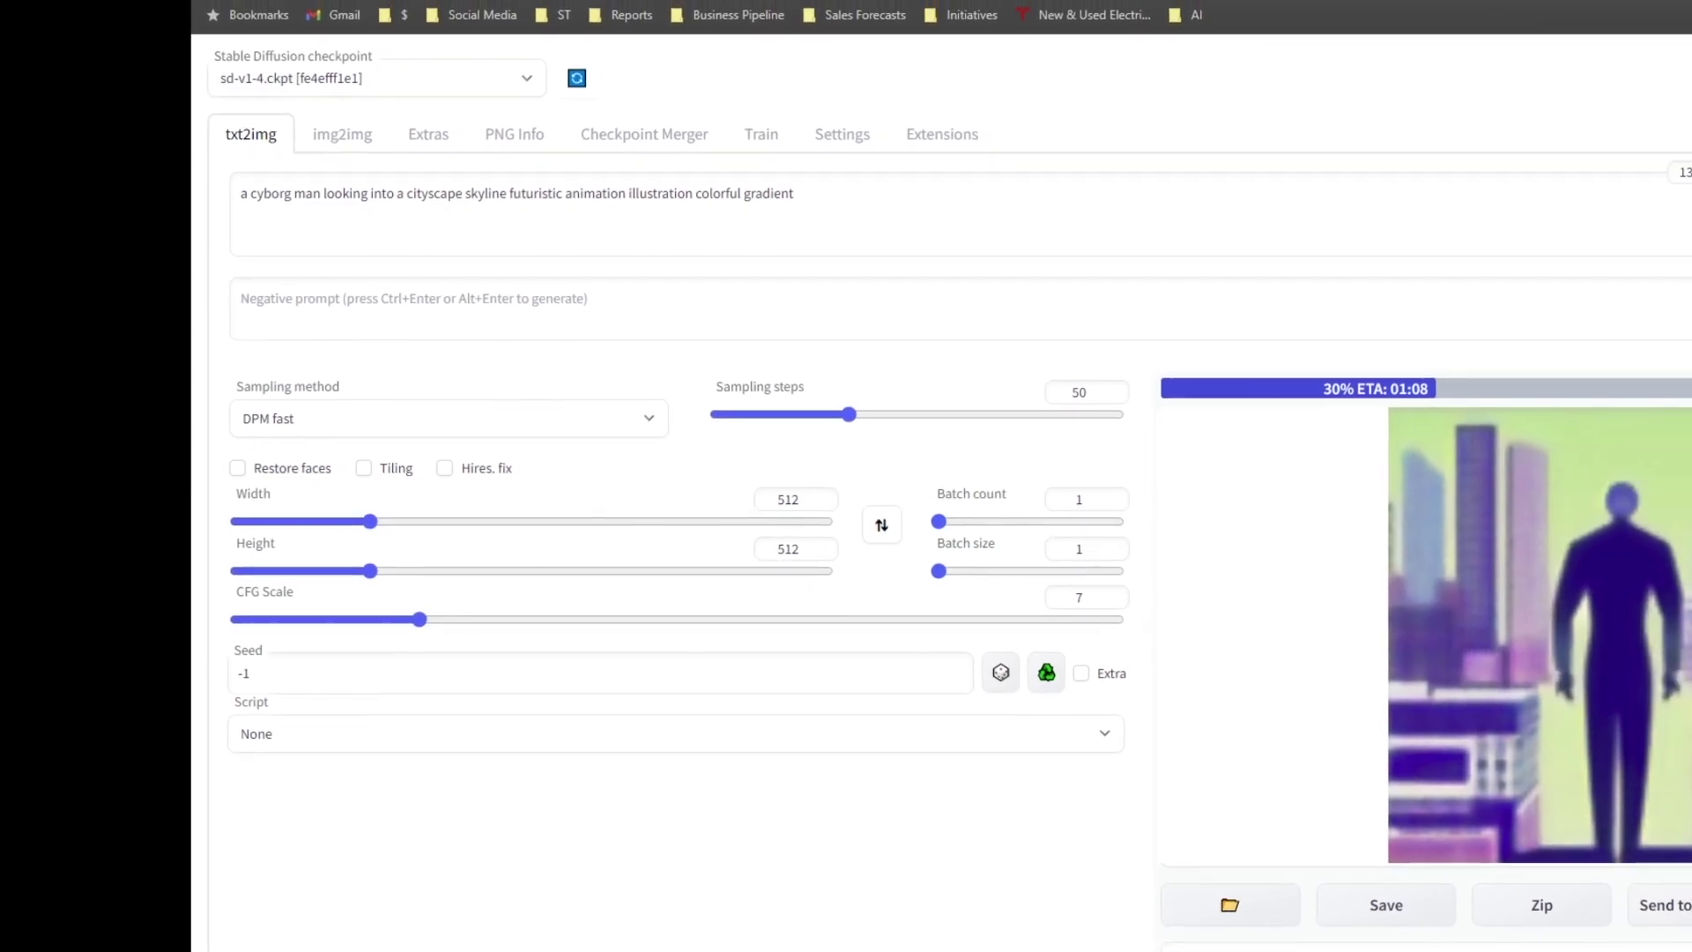
{"action": "left_click", "coordinate": [529, 415]}
{"action": "left_click", "coordinate": [367, 650]}
{"action": "key", "text": "ctrl+Return"}
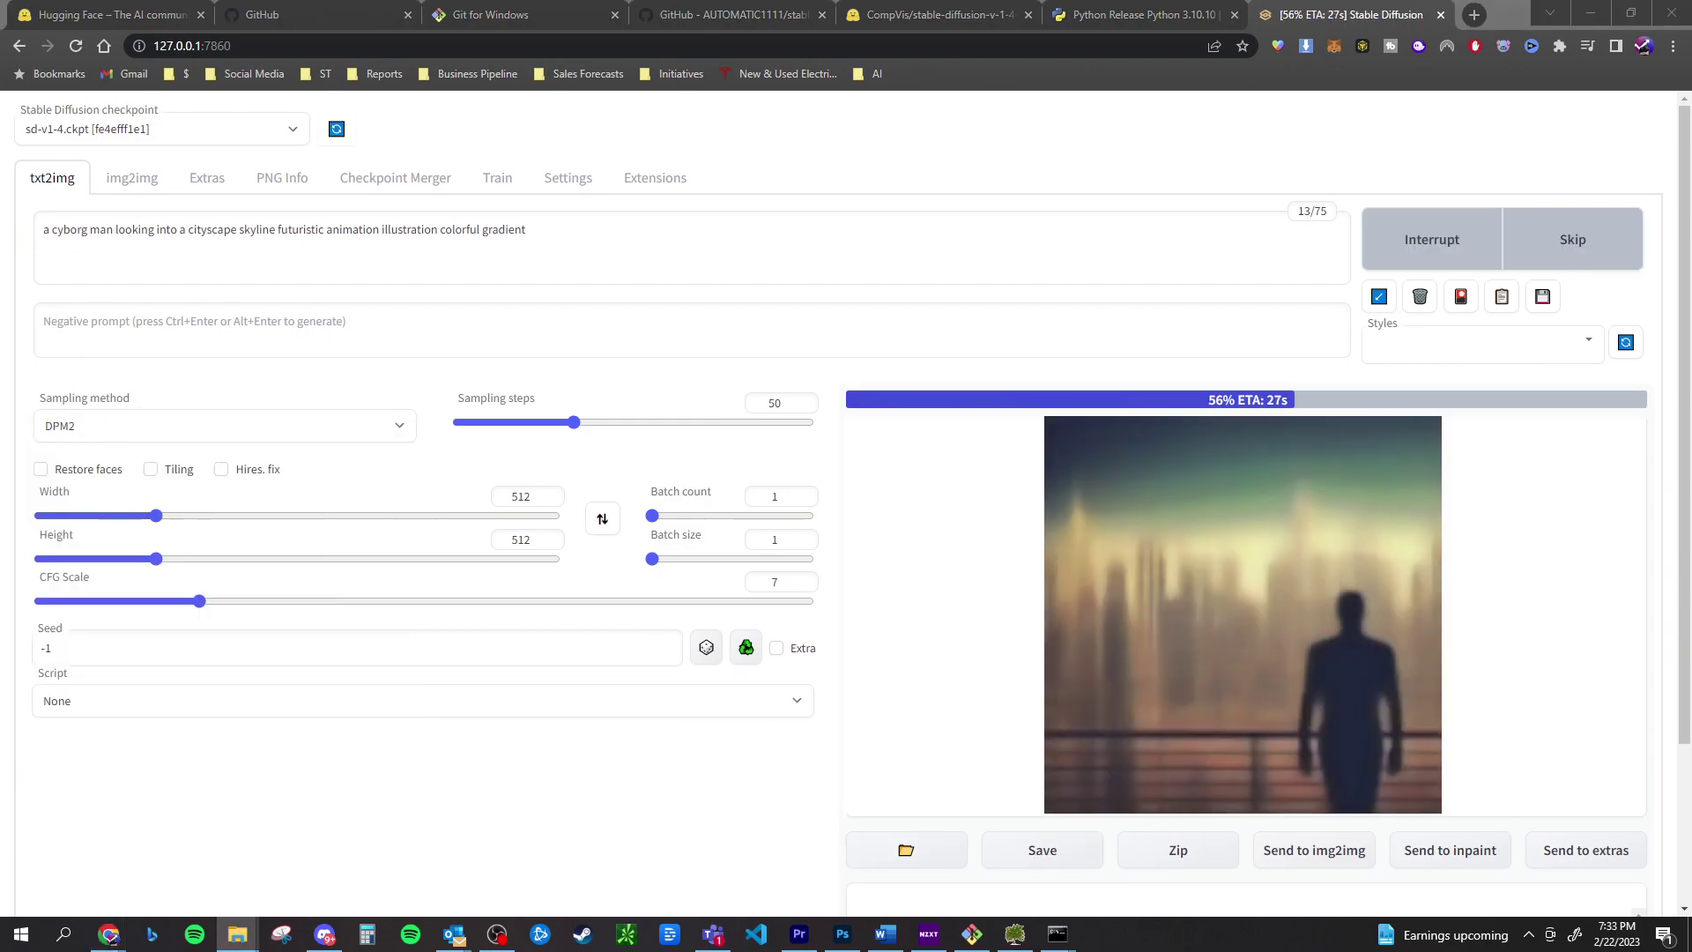
{"action": "left_click", "coordinate": [133, 426]}
{"action": "left_click", "coordinate": [131, 536]}
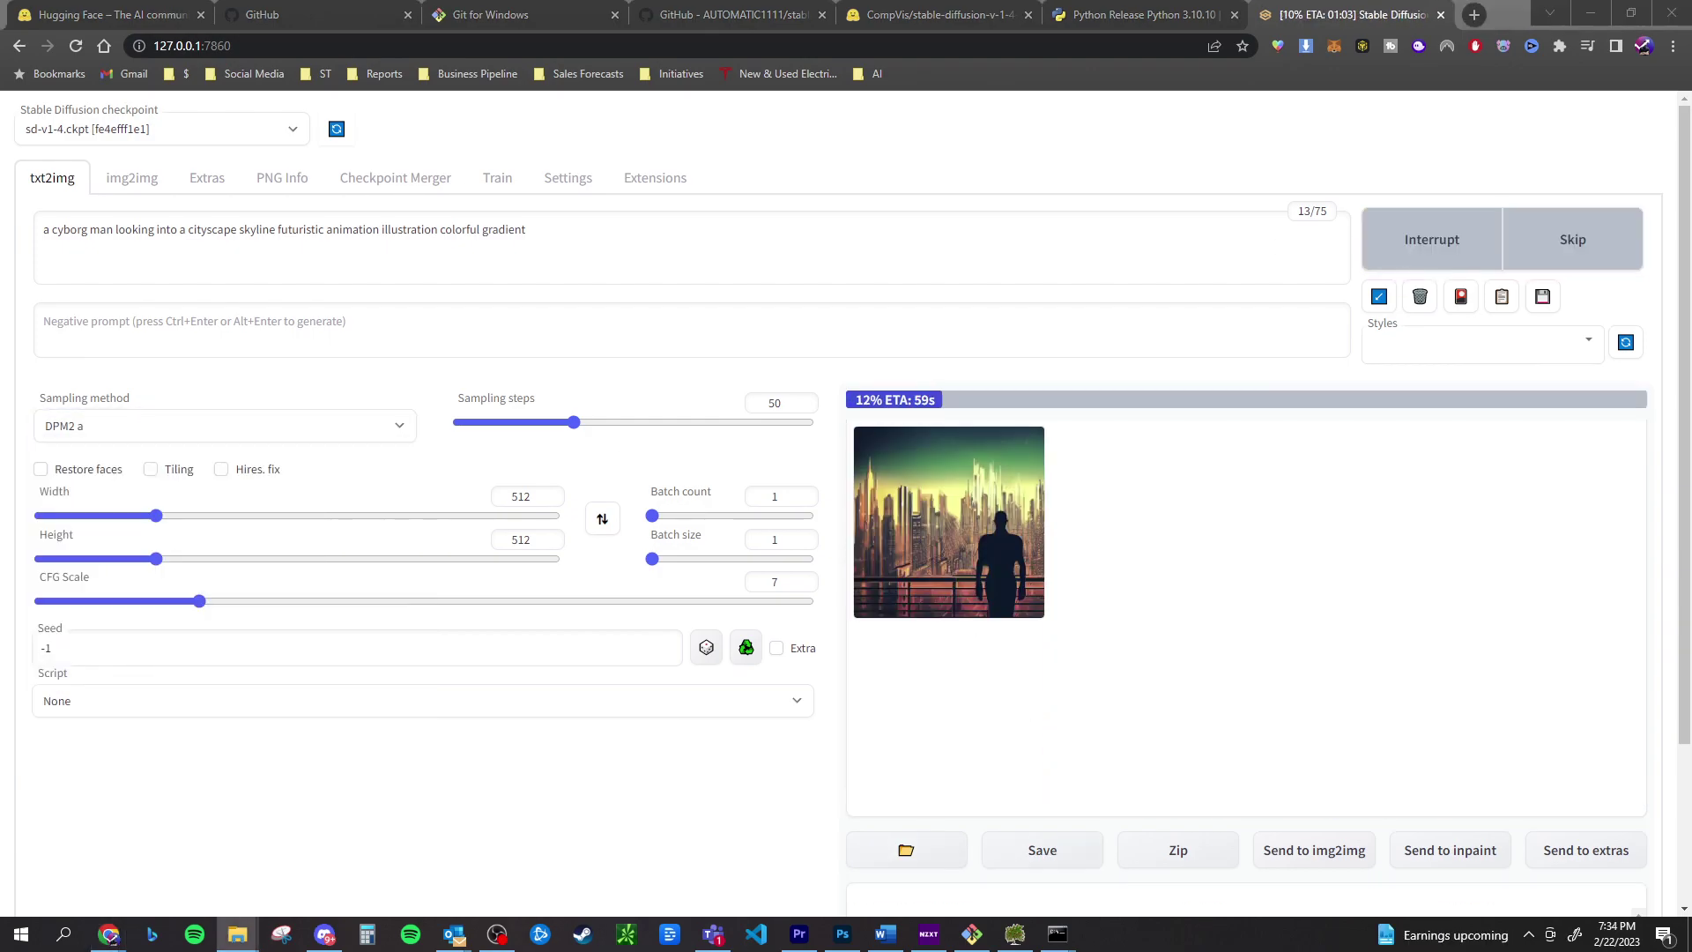